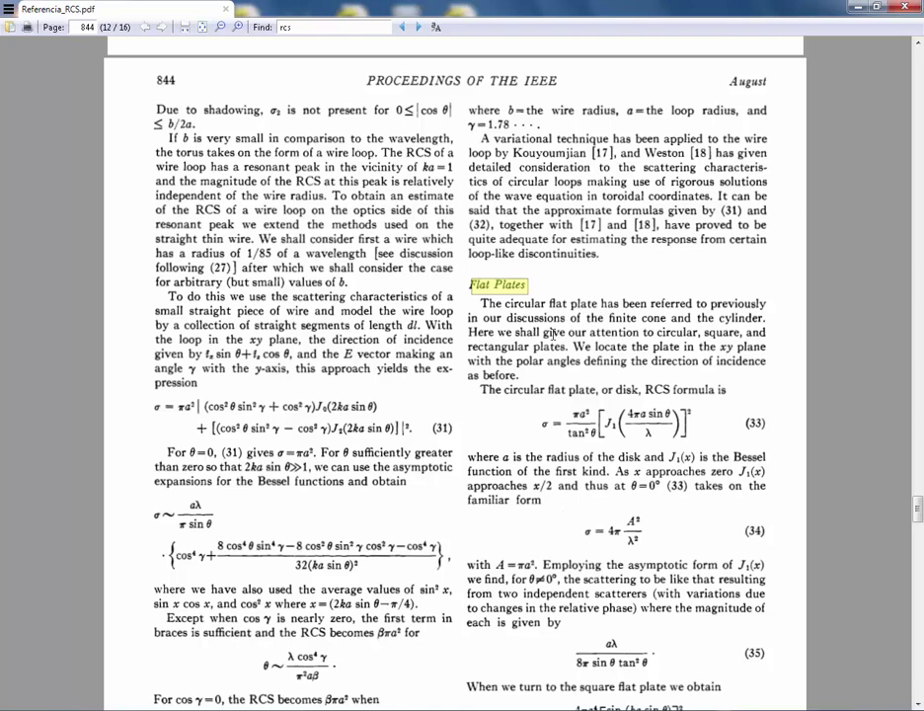
- Switch from the PDF paper to the Altair Feko launcher, launch CADFEKO and start a new model
scroll(555, 333, down, 1)
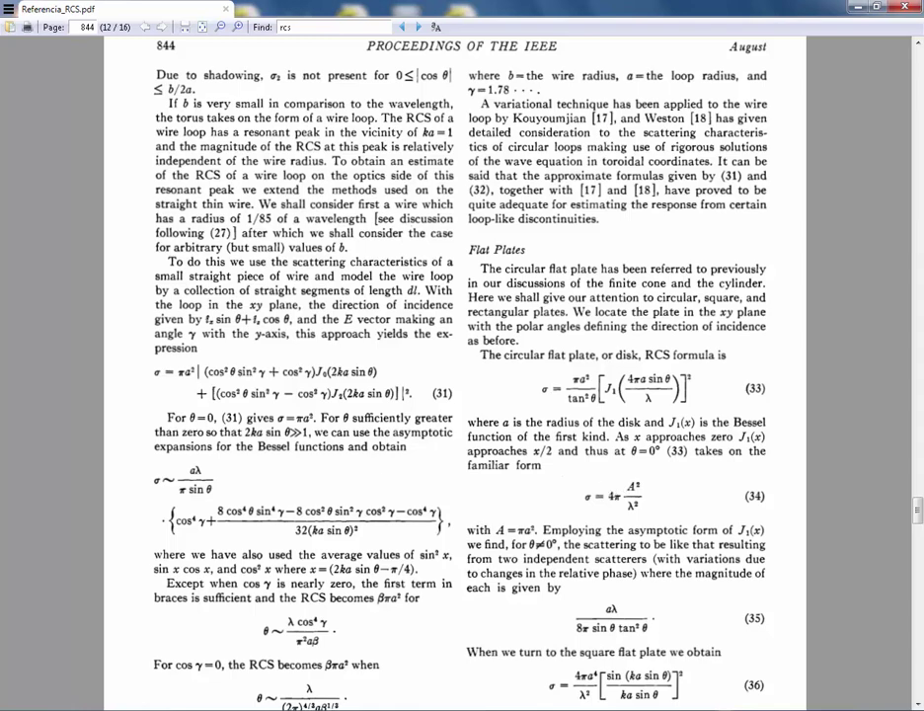
mouse_move(255, 709)
click(254, 680)
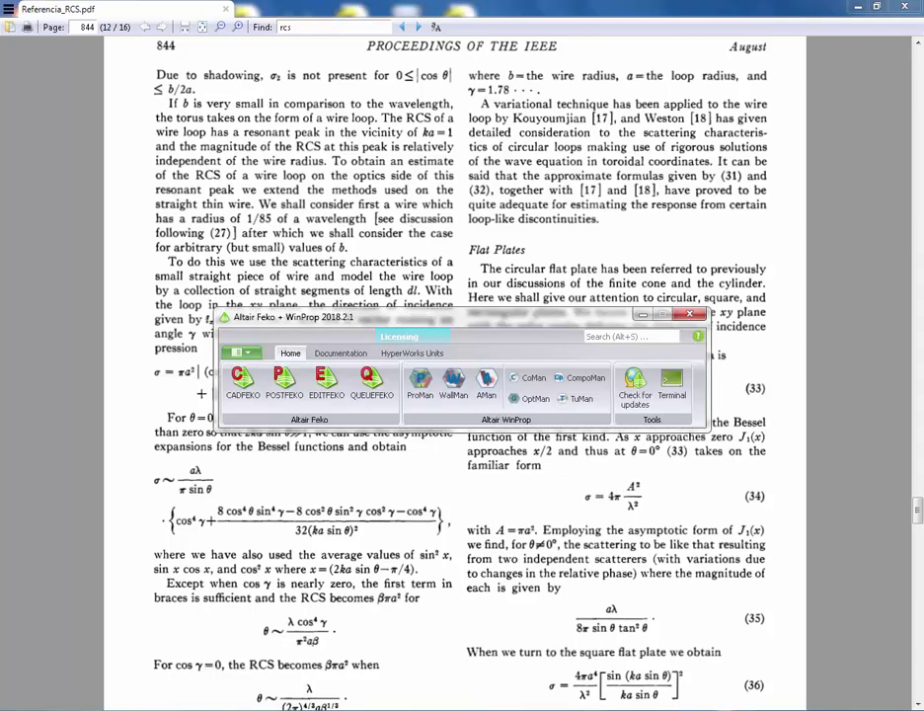
drag(286, 317, 346, 303)
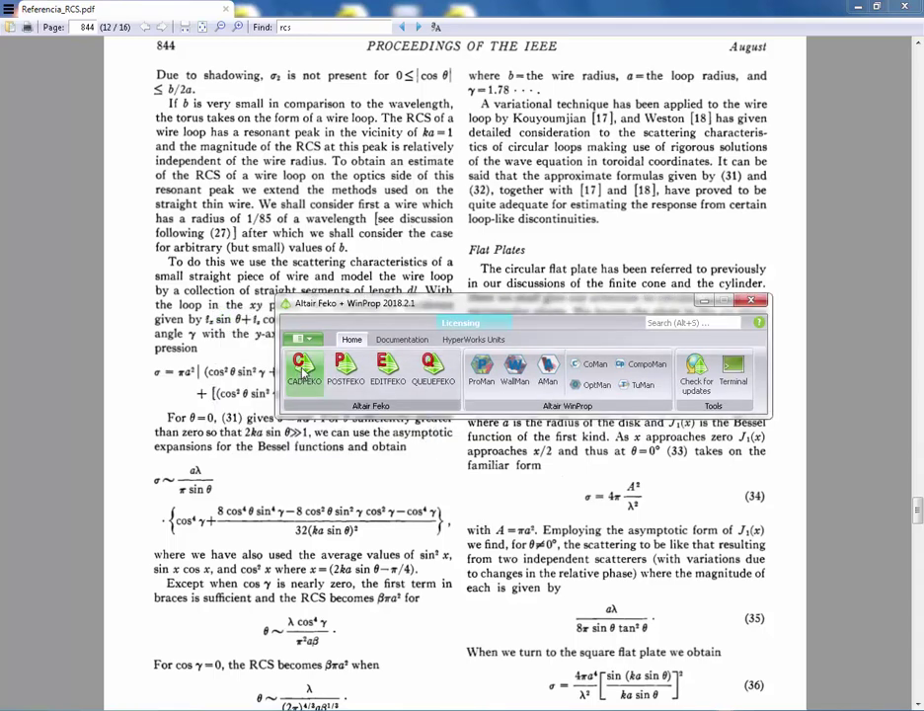
click(303, 368)
click(252, 308)
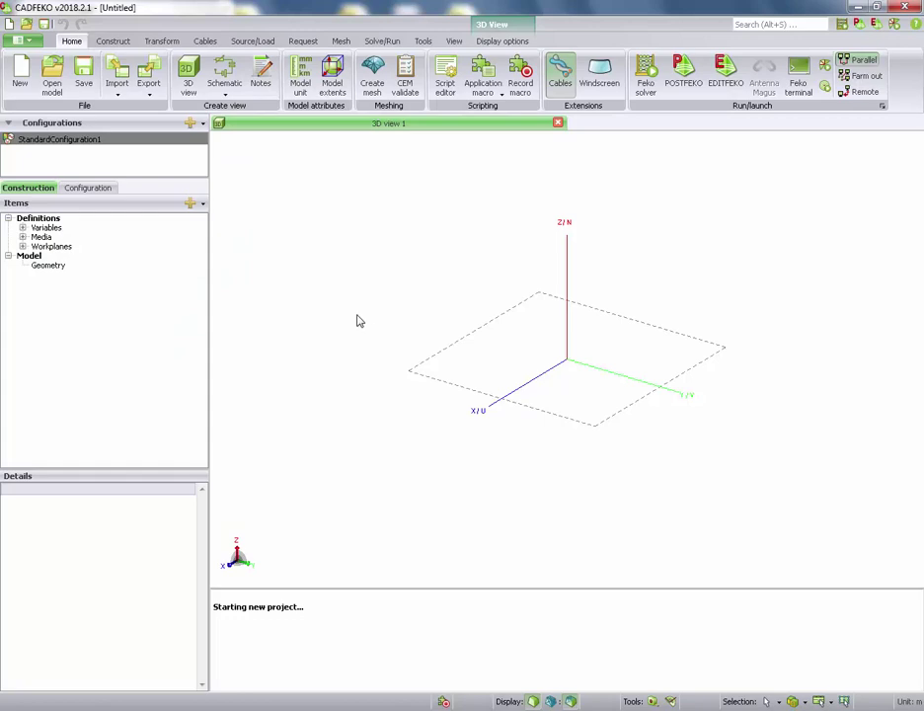
- Add a variable named W with the expression 1 to the model definitions
click(23, 227)
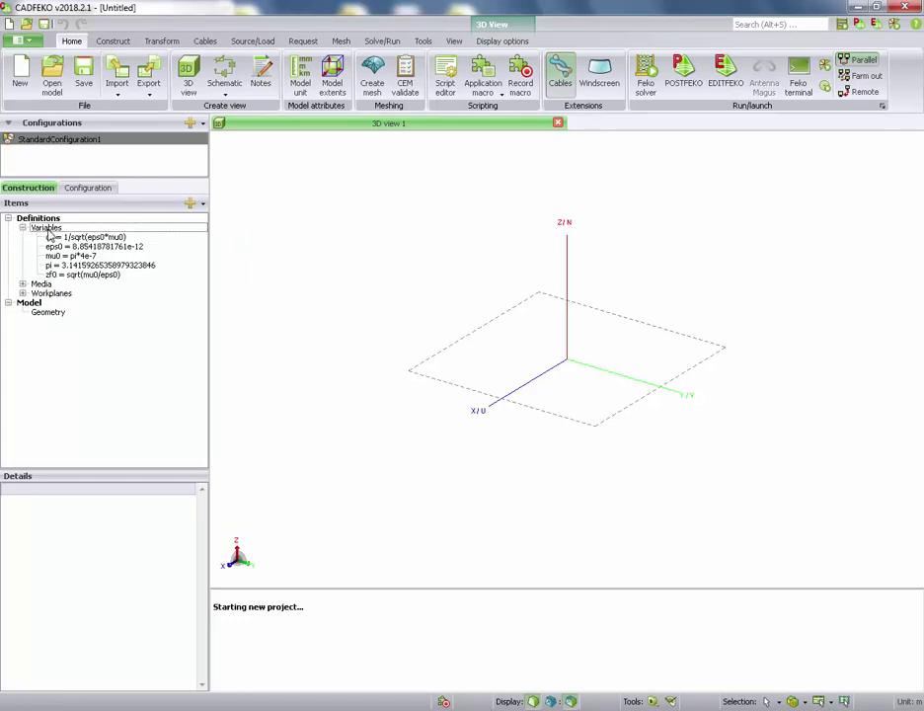
right_click(49, 235)
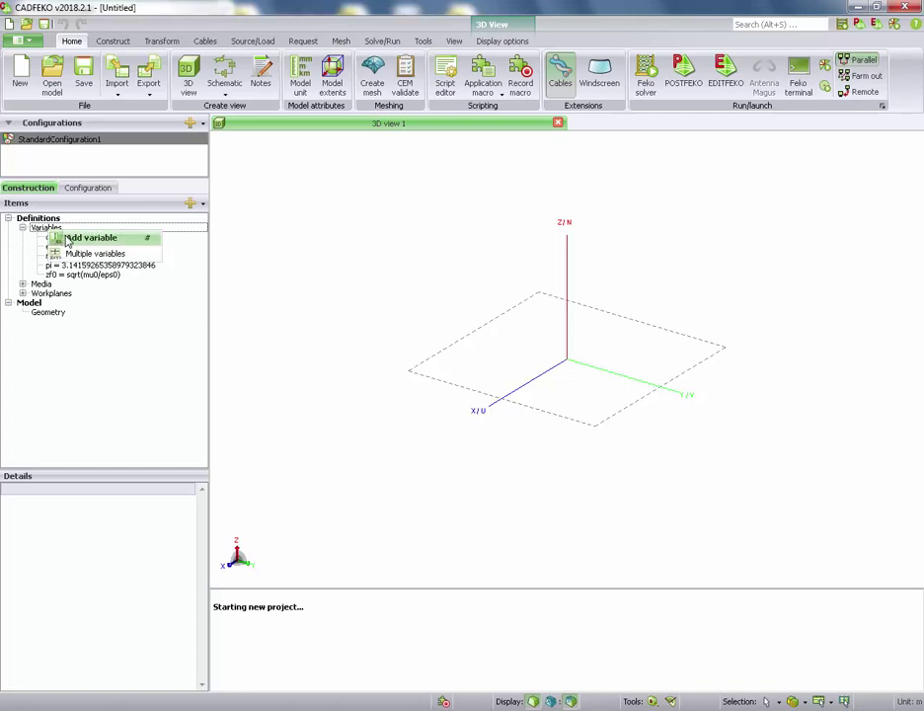
click(67, 241)
drag(223, 170, 354, 239)
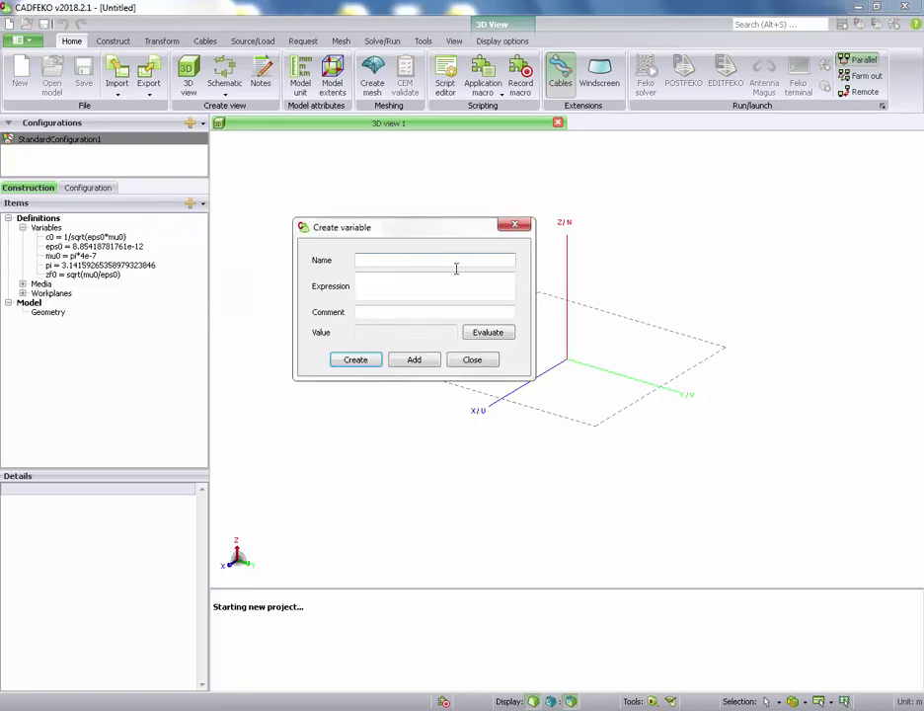
text(W)
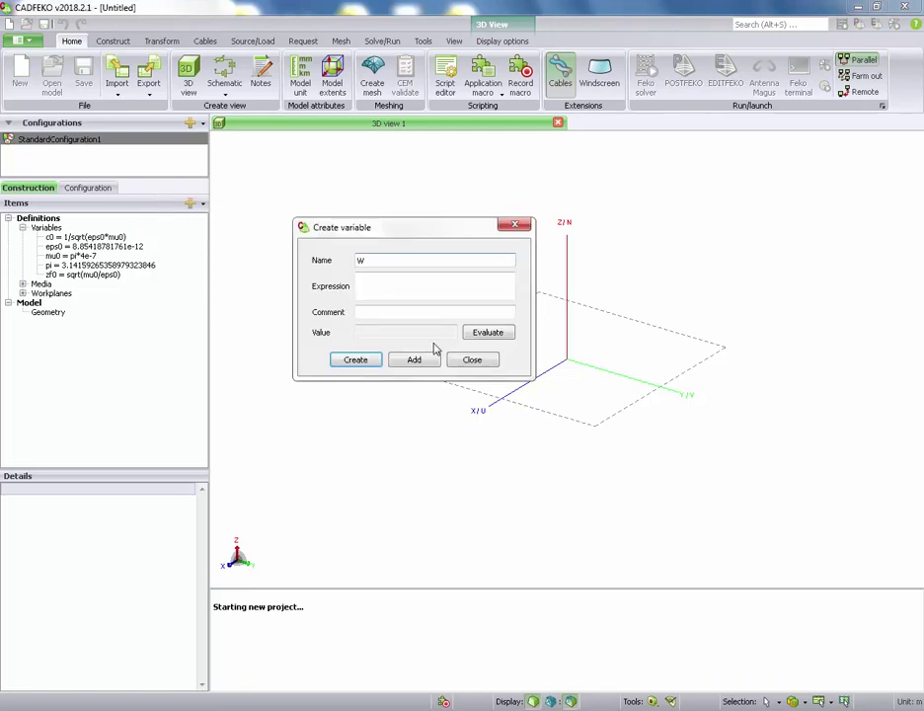
click(392, 284)
text(1)
click(420, 361)
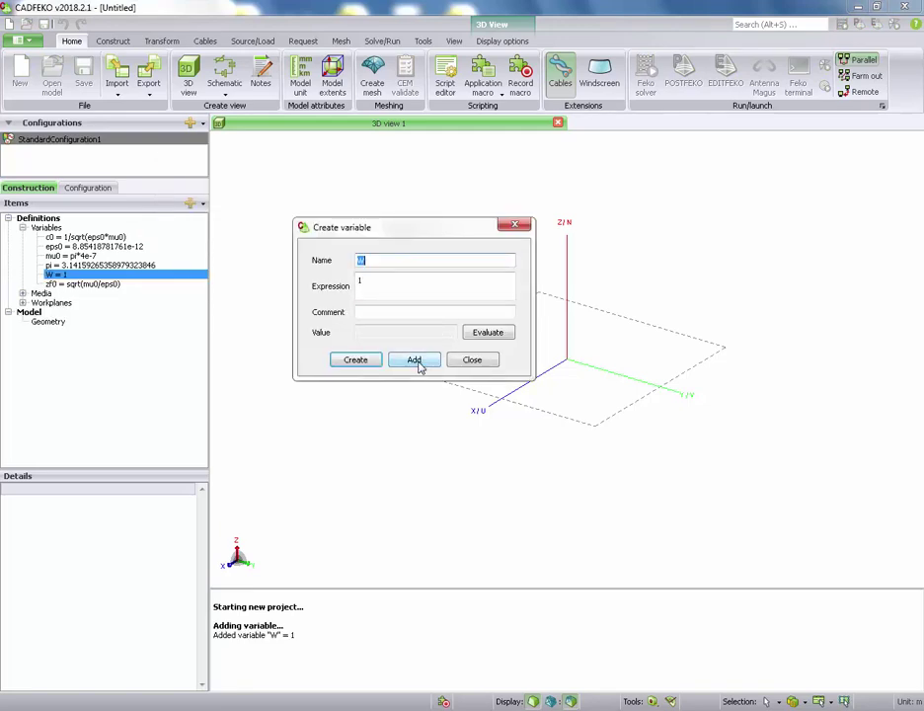
- Add a second variable named L with the expression 1 and finish creating variables
double_click(391, 265)
text(L)
click(413, 361)
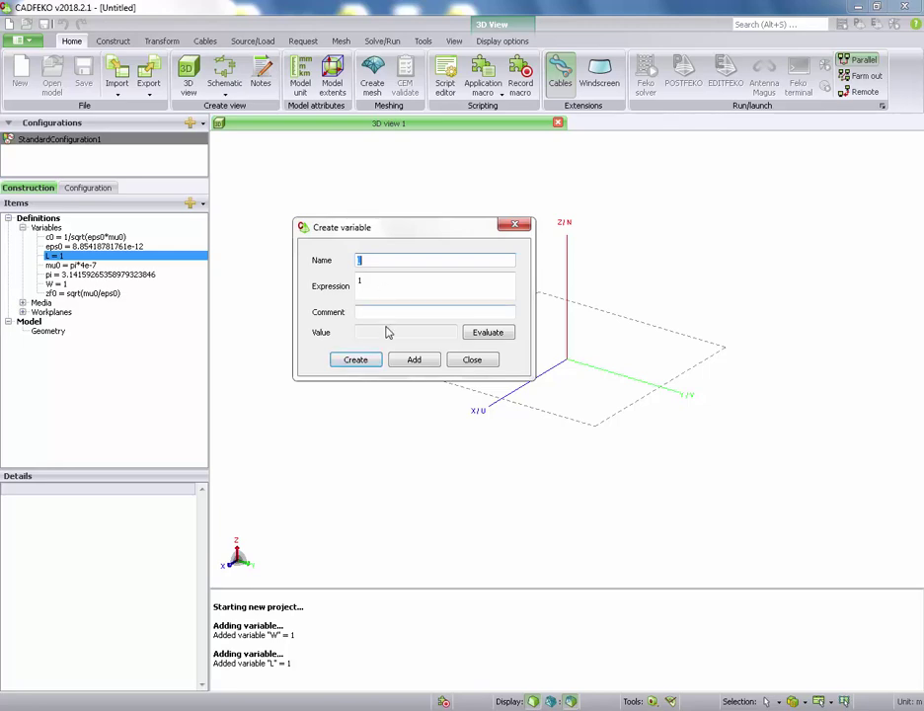
click(62, 285)
click(59, 256)
click(472, 360)
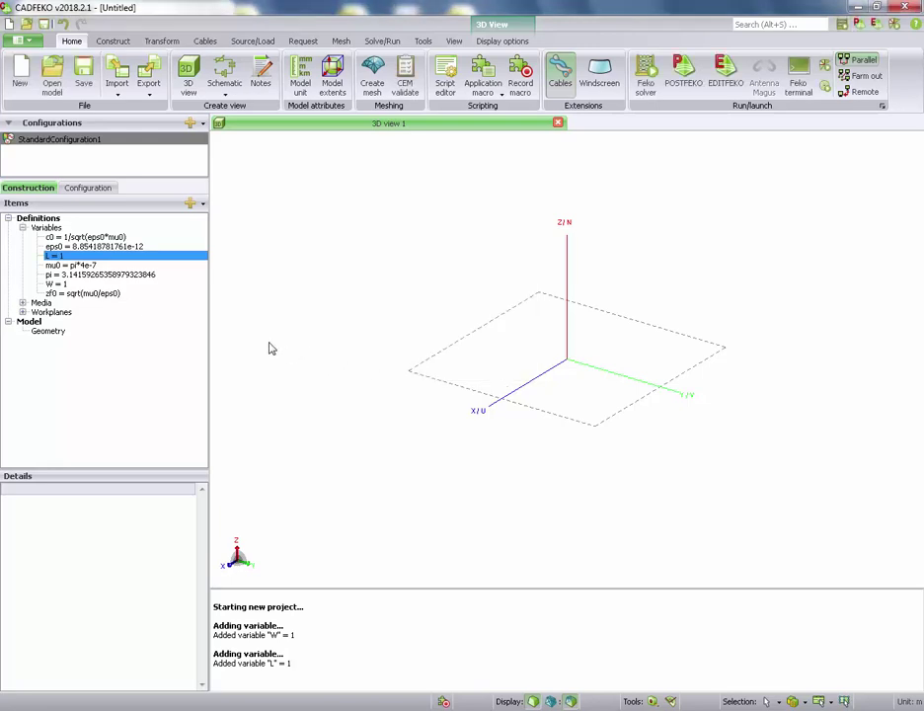
click(59, 284)
double_click(62, 256)
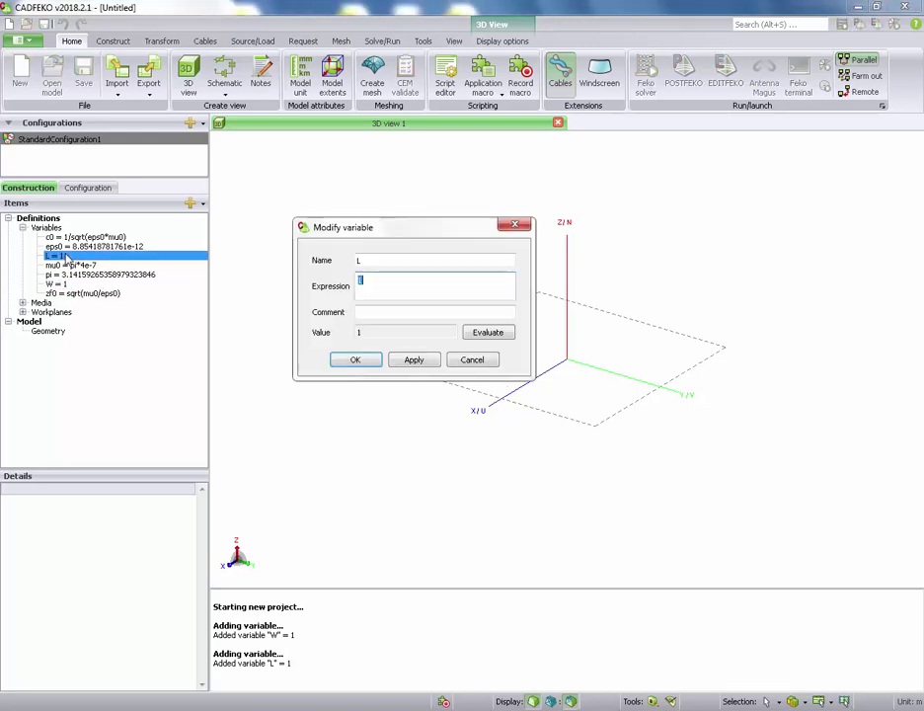
click(472, 359)
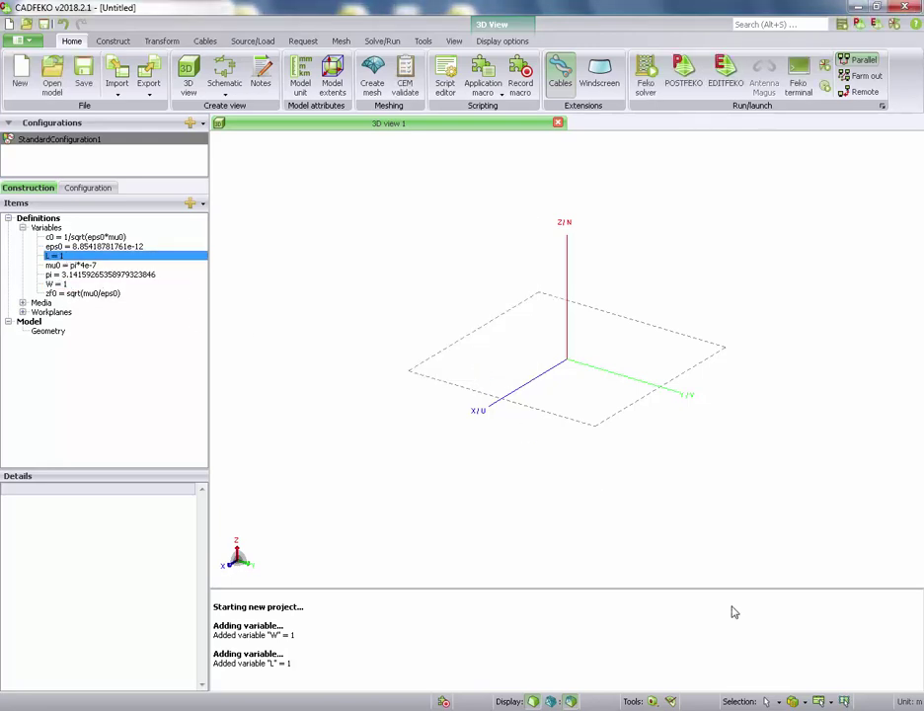
- Set the model unit to metres
click(909, 701)
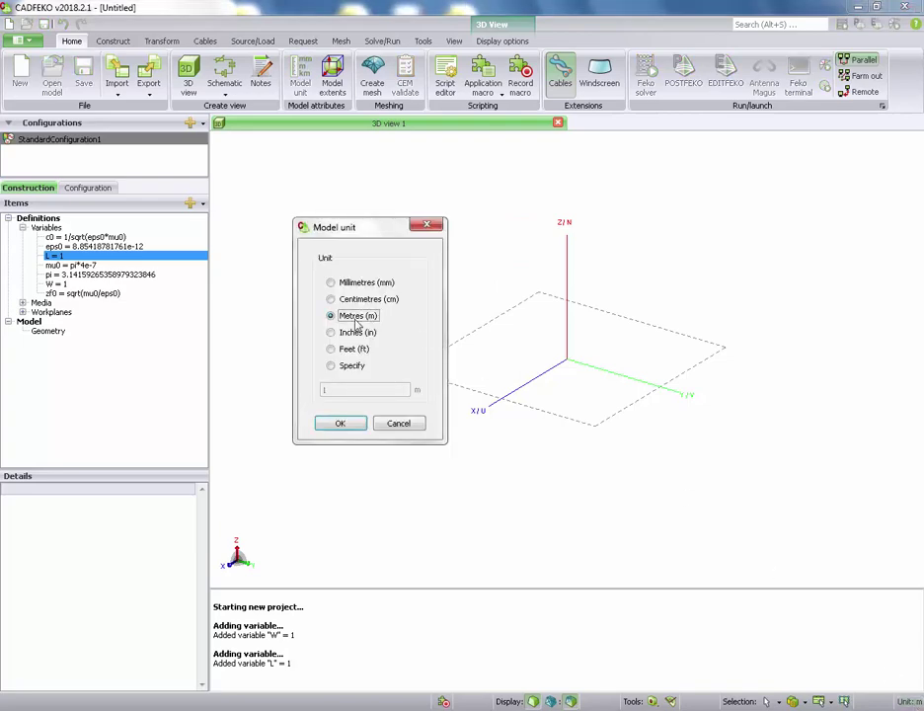
click(336, 424)
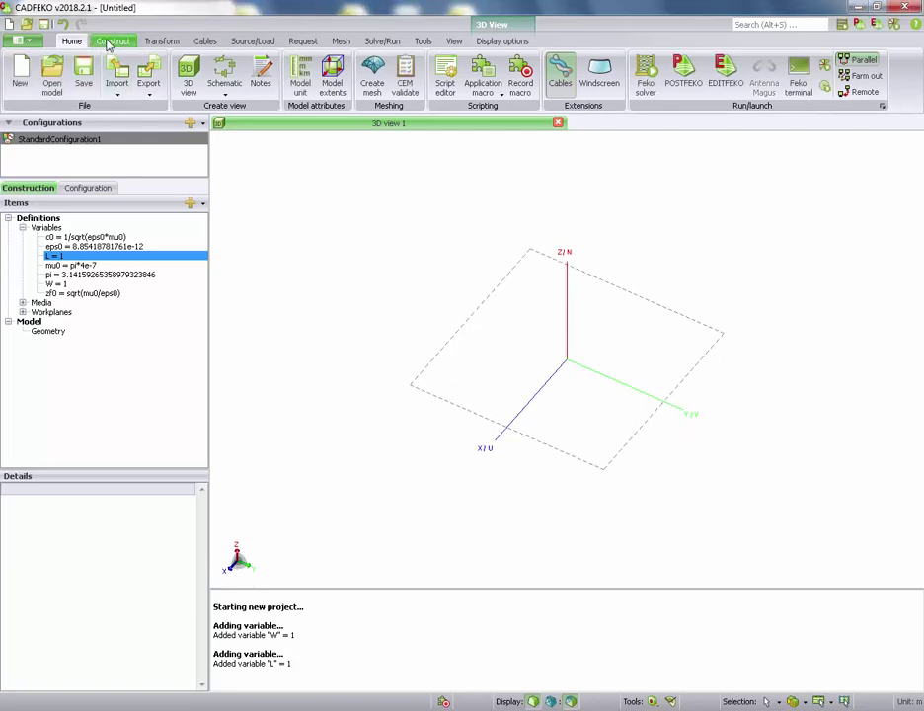
- Create a rectangle defined by base centre at the origin, with width W and depth L
click(112, 43)
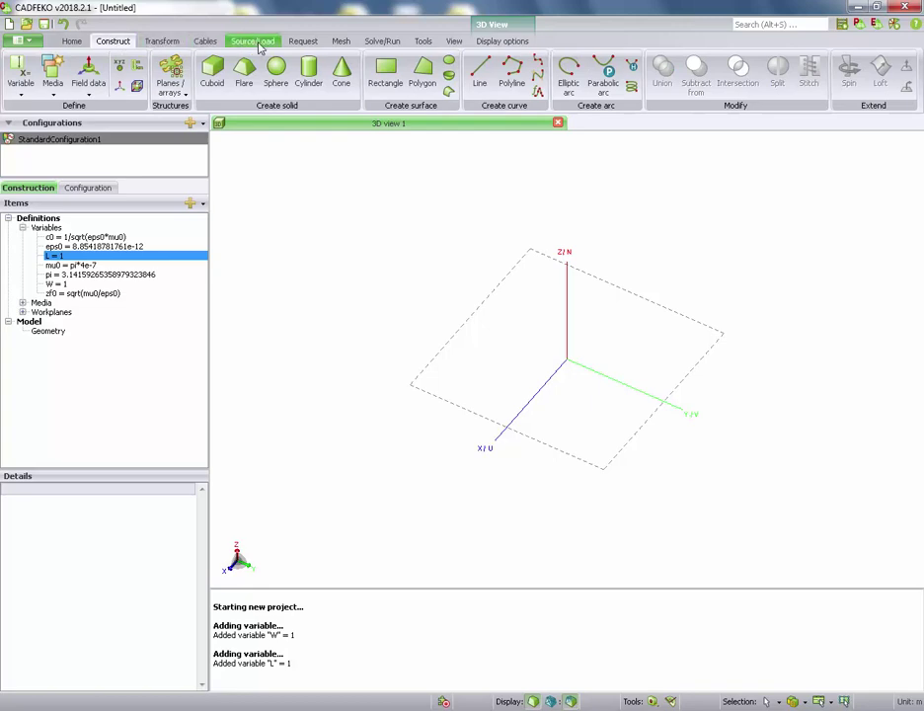
click(384, 74)
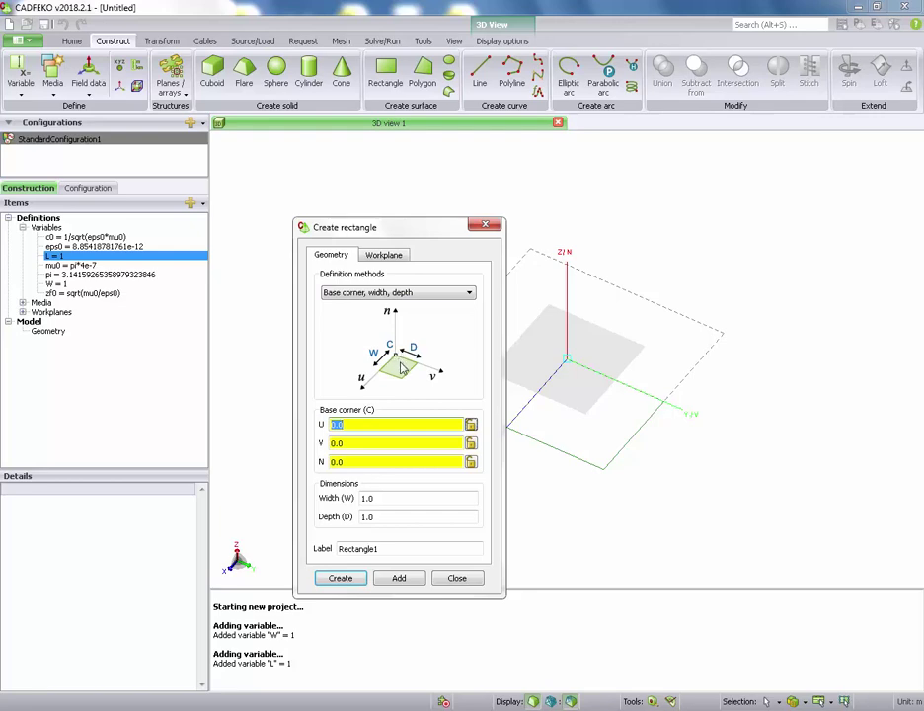
click(385, 294)
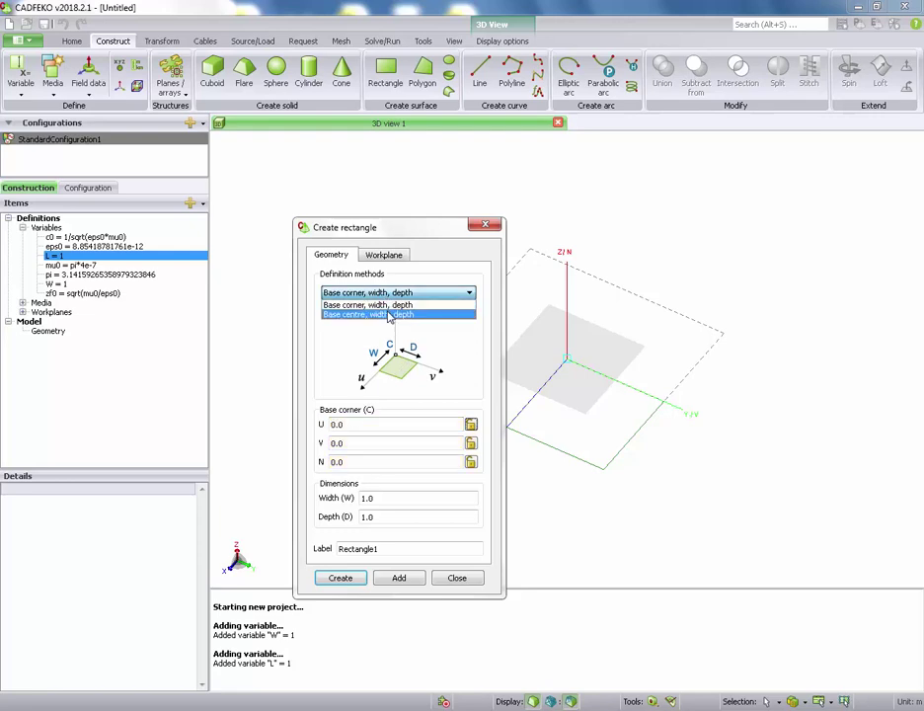
click(388, 315)
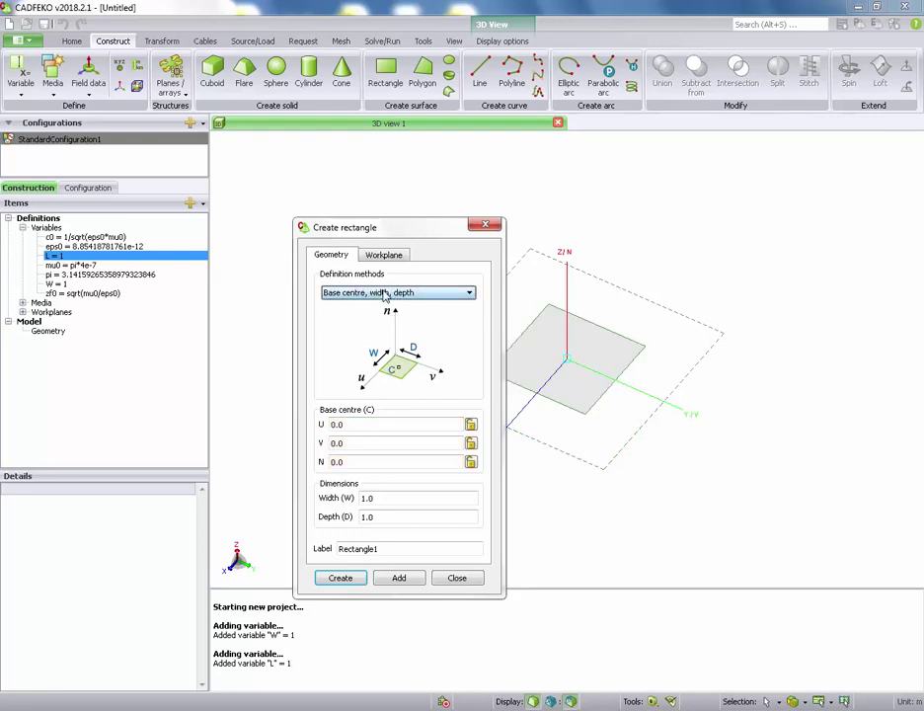
drag(392, 222, 288, 166)
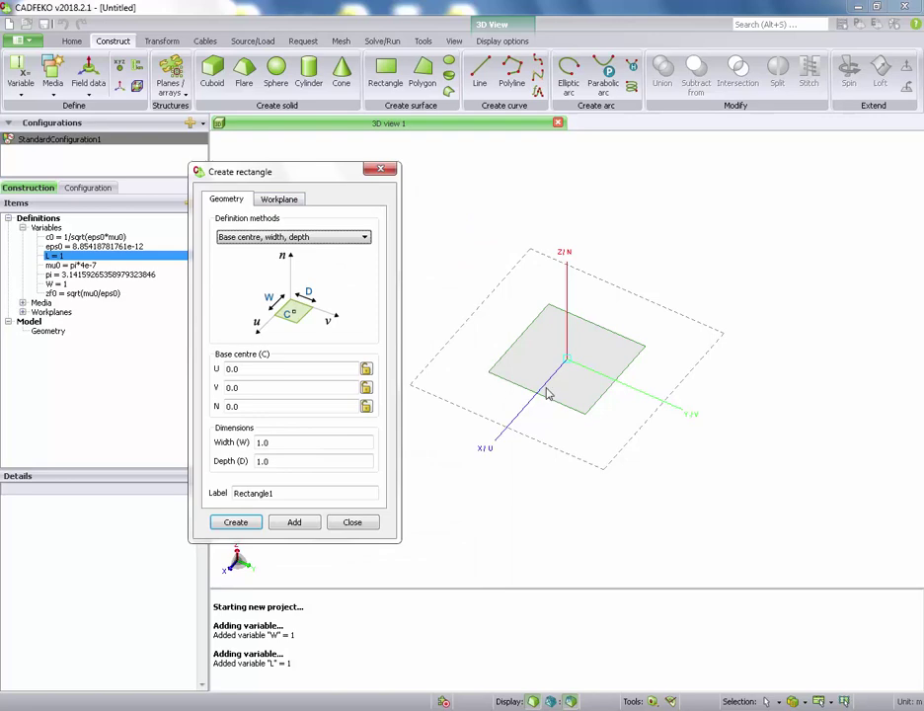
click(286, 441)
text(W)
key(Tab)
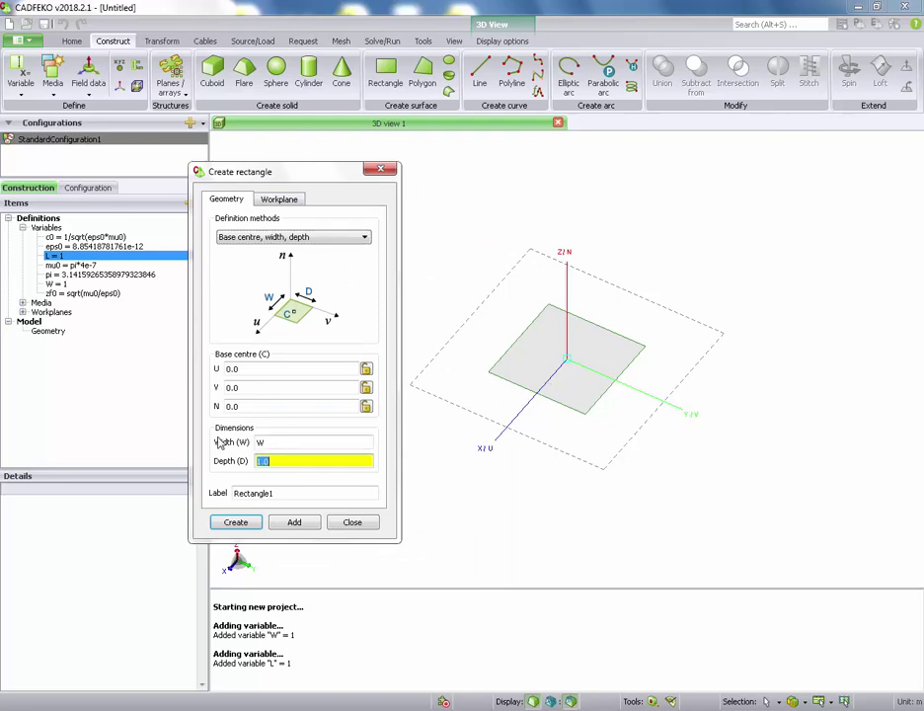
text(L)
click(235, 521)
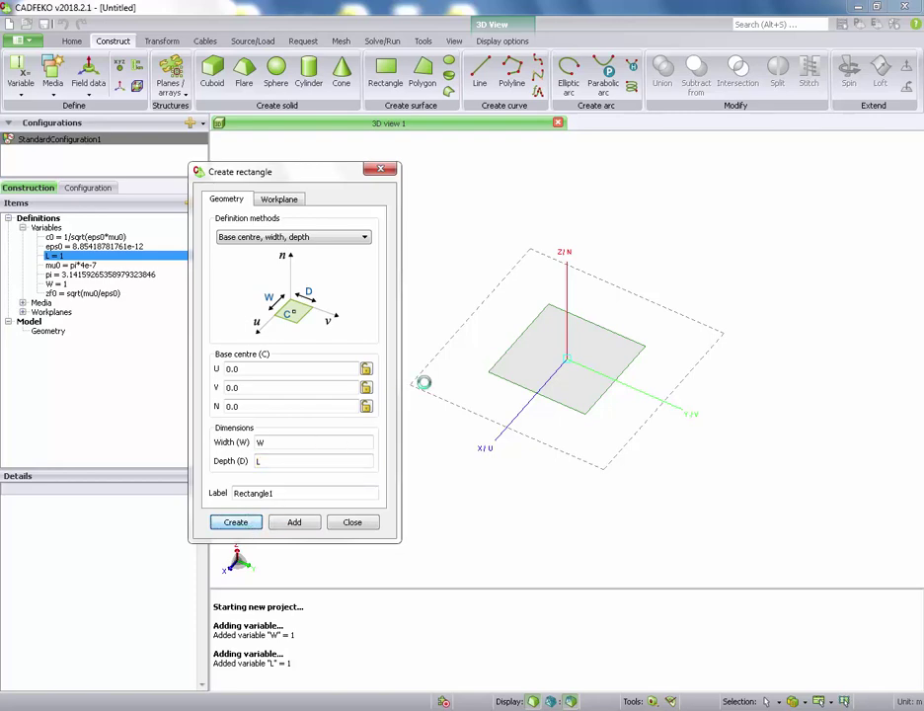
- Set the variable L to 4 to stretch the rectangle's depth
mouse_move(579, 241)
mouse_down()
mouse_move(522, 457)
mouse_move(398, 285)
mouse_move(234, 320)
mouse_up()
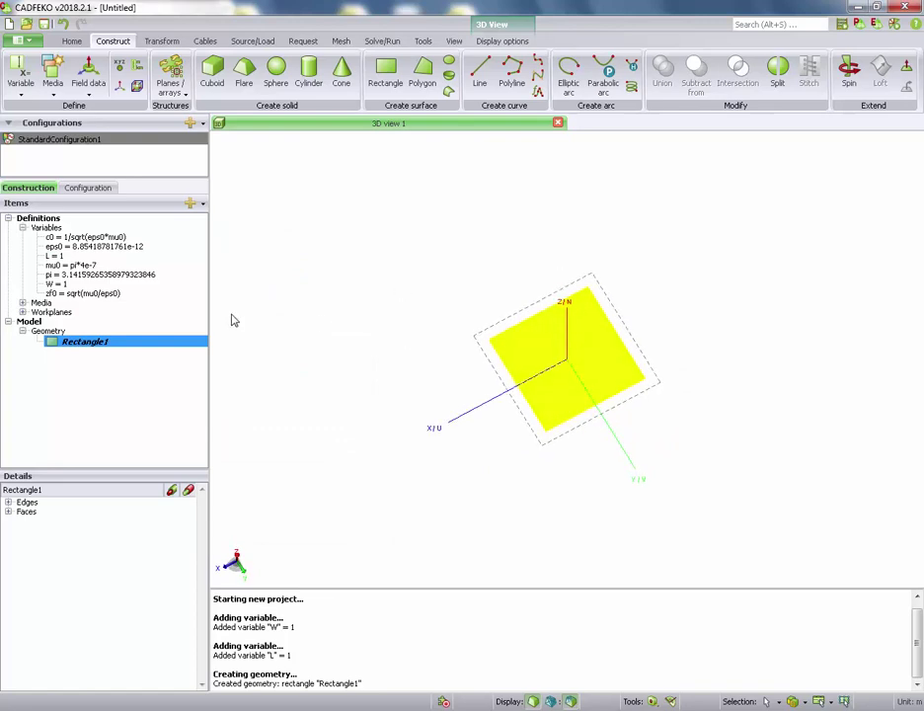
double_click(55, 256)
text(4)
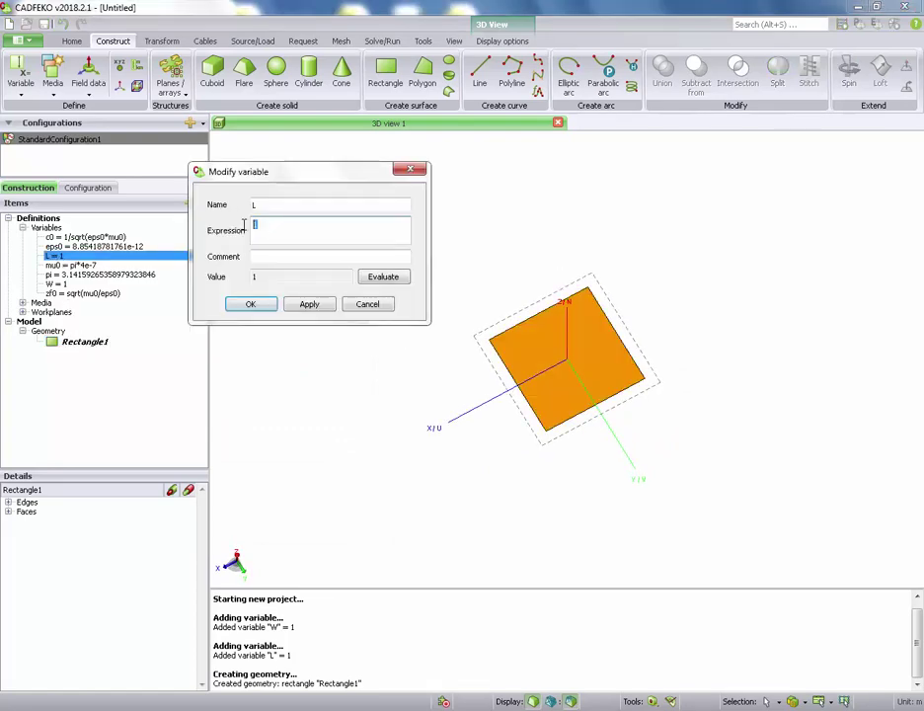
click(309, 308)
click(251, 304)
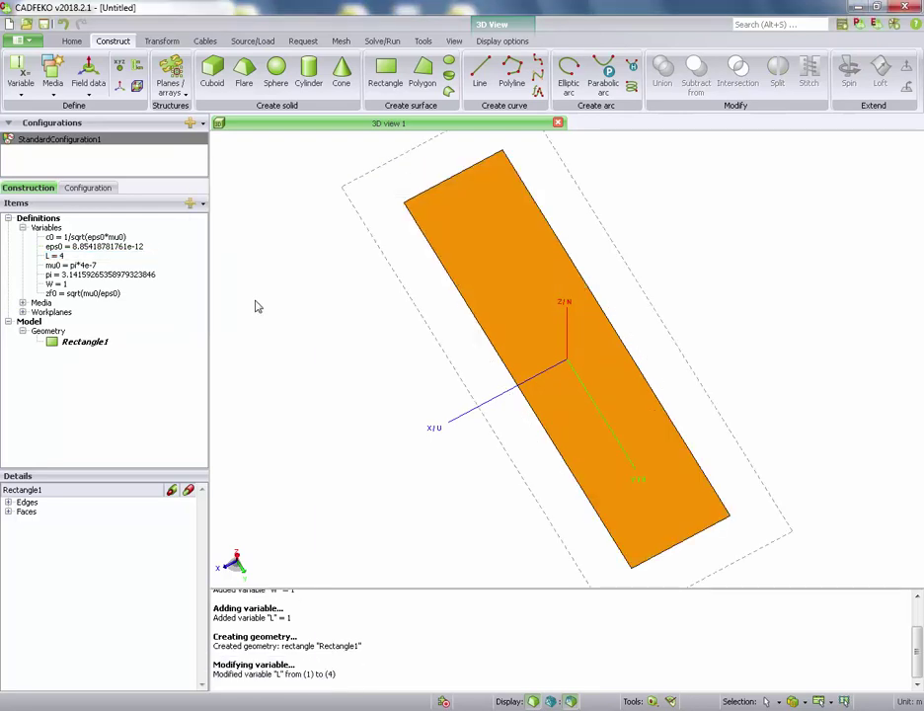
- Set the variable L back to 1 to make the plate square again
double_click(66, 256)
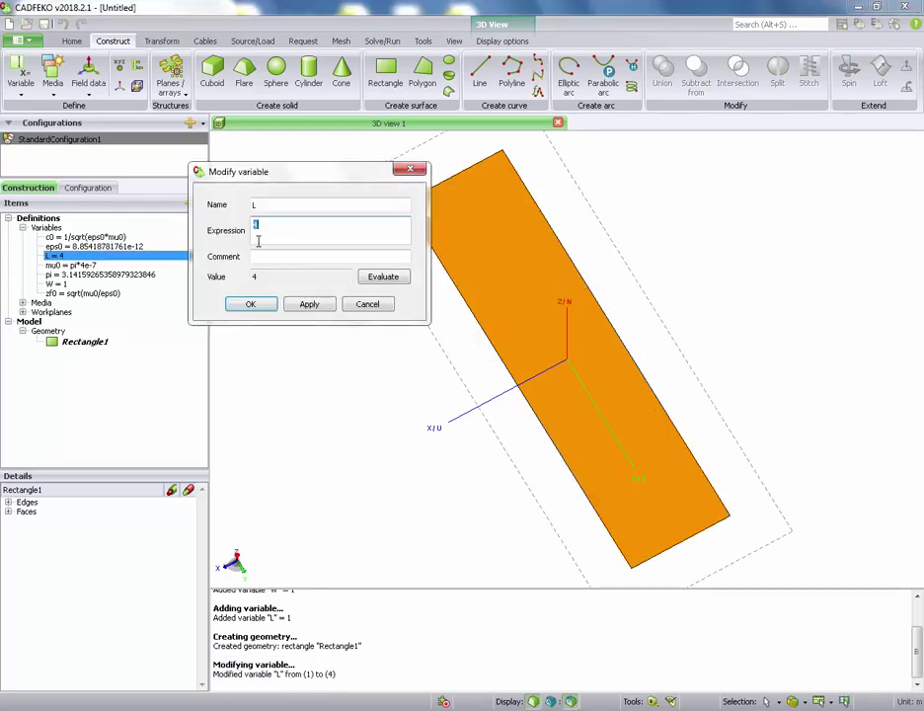
text(1)
click(309, 304)
click(247, 307)
- Open the properties of the rectangle's Face1, try Perfect electric conductor as the medium, and apply Default
drag(429, 343, 545, 410)
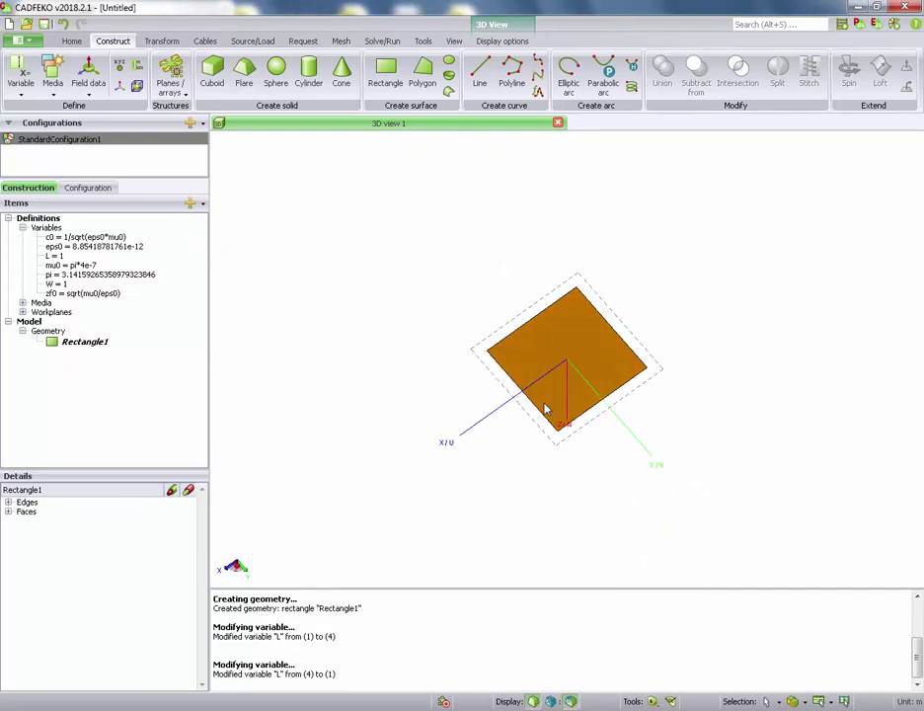
click(7, 511)
double_click(36, 523)
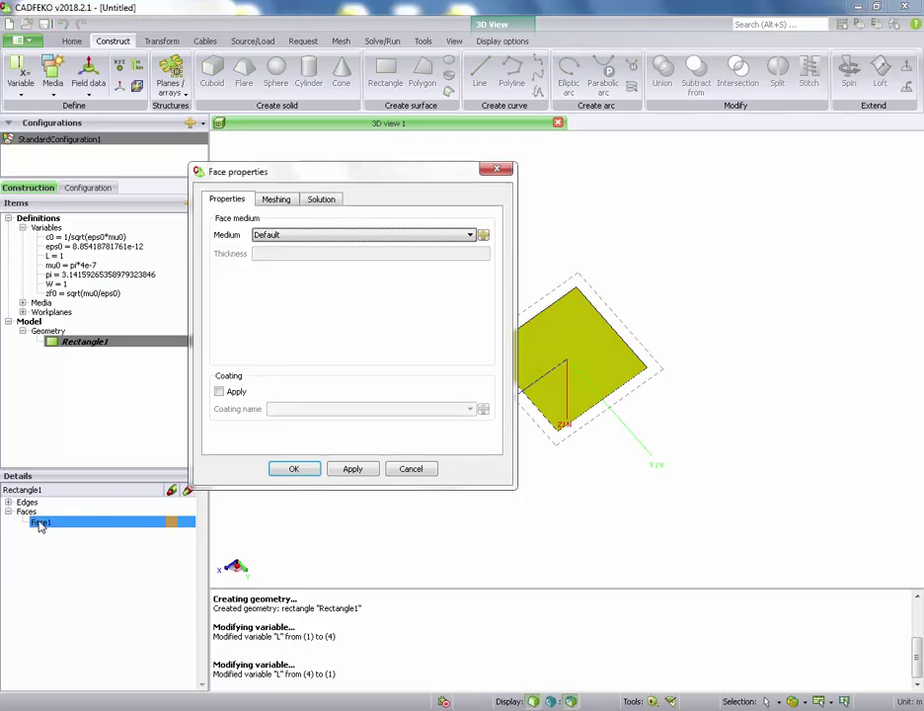
click(291, 237)
click(291, 237)
click(296, 237)
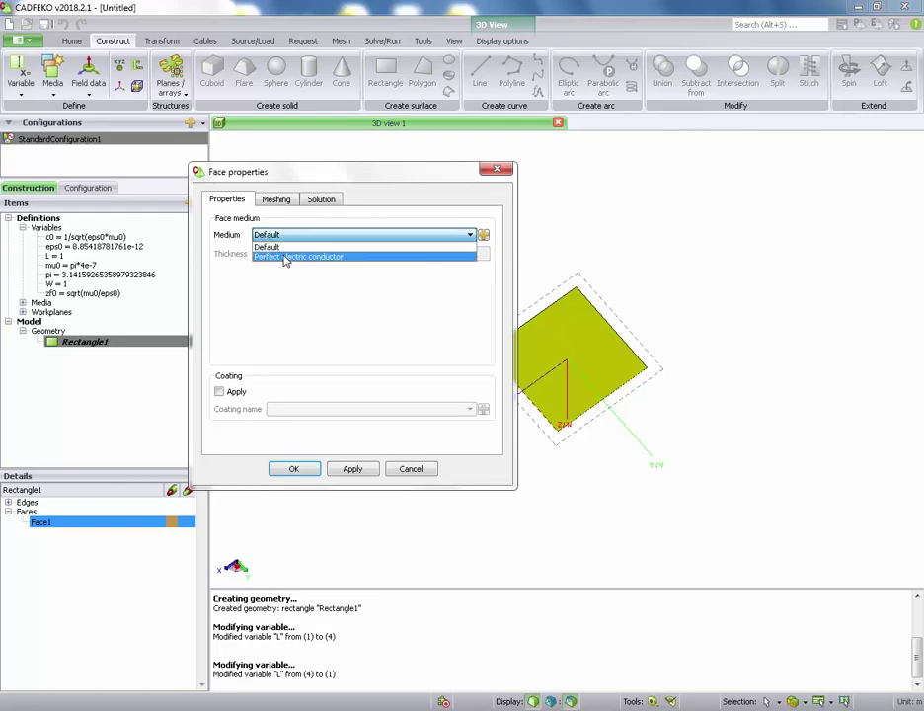
click(285, 257)
click(276, 237)
click(272, 246)
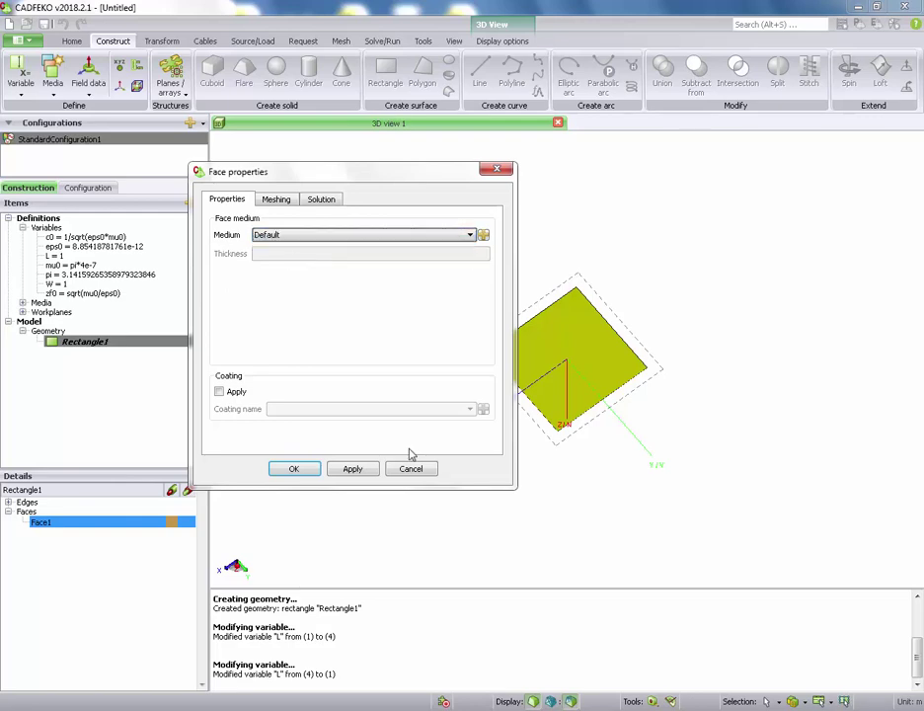
click(296, 469)
- Set the solution frequency to linearly spaced discrete points with a start frequency of 500e6 Hz
drag(400, 269, 492, 462)
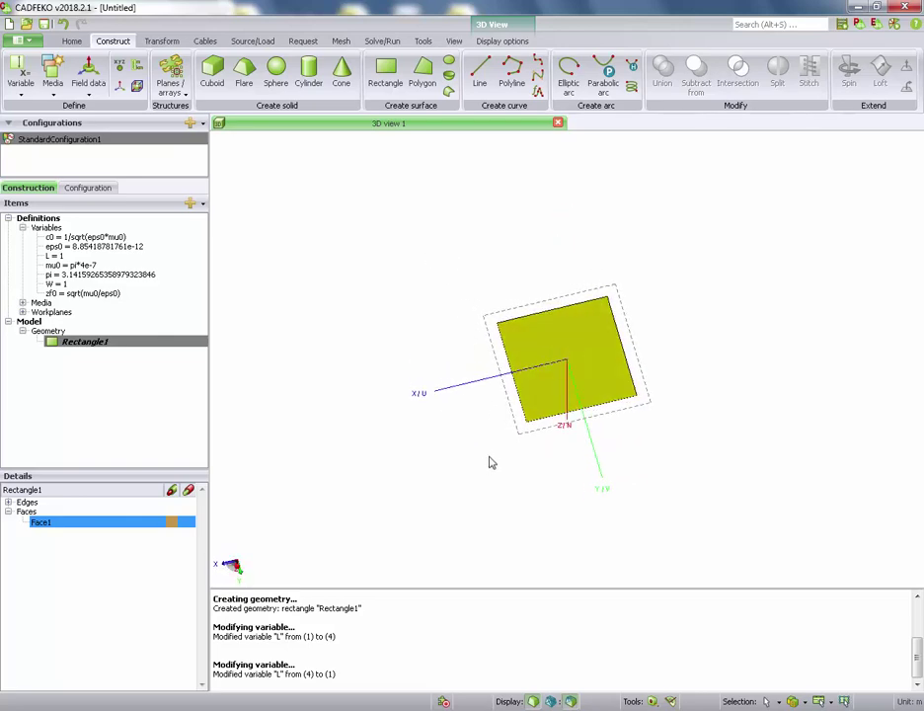
drag(492, 462, 471, 301)
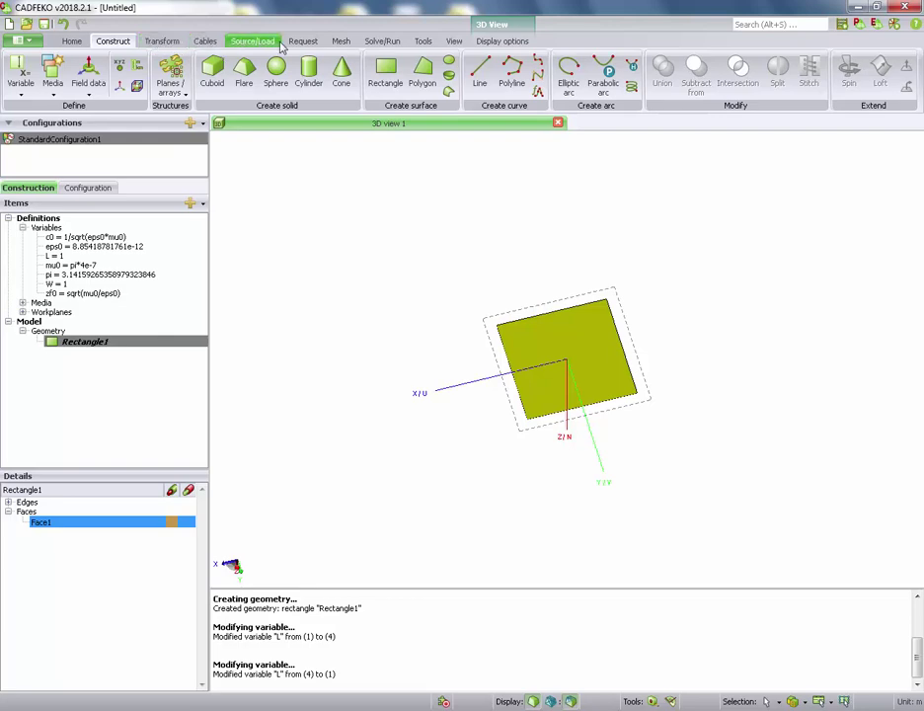
click(265, 45)
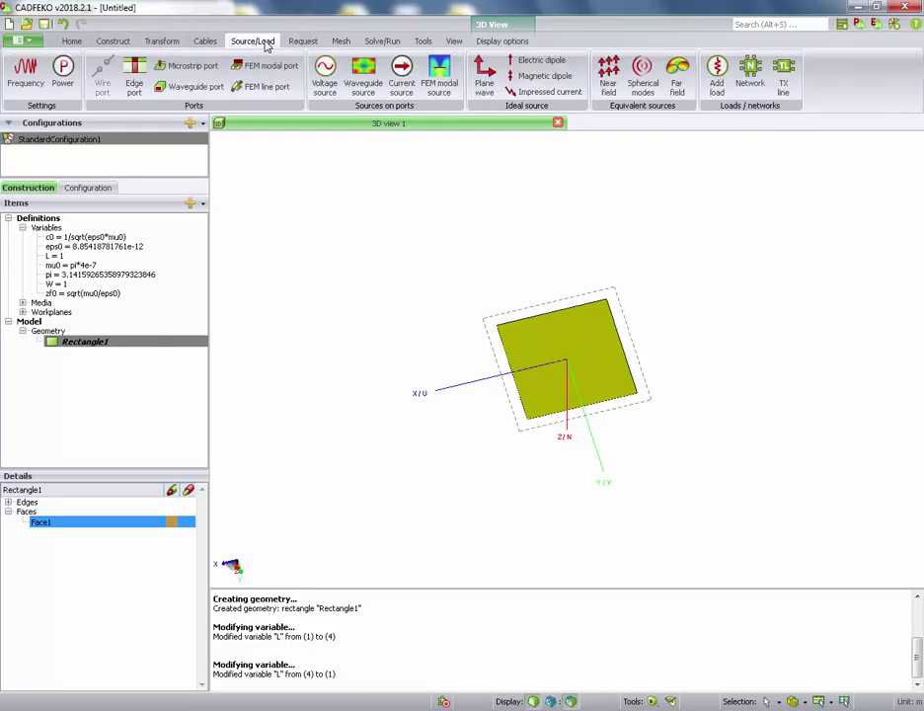
click(32, 67)
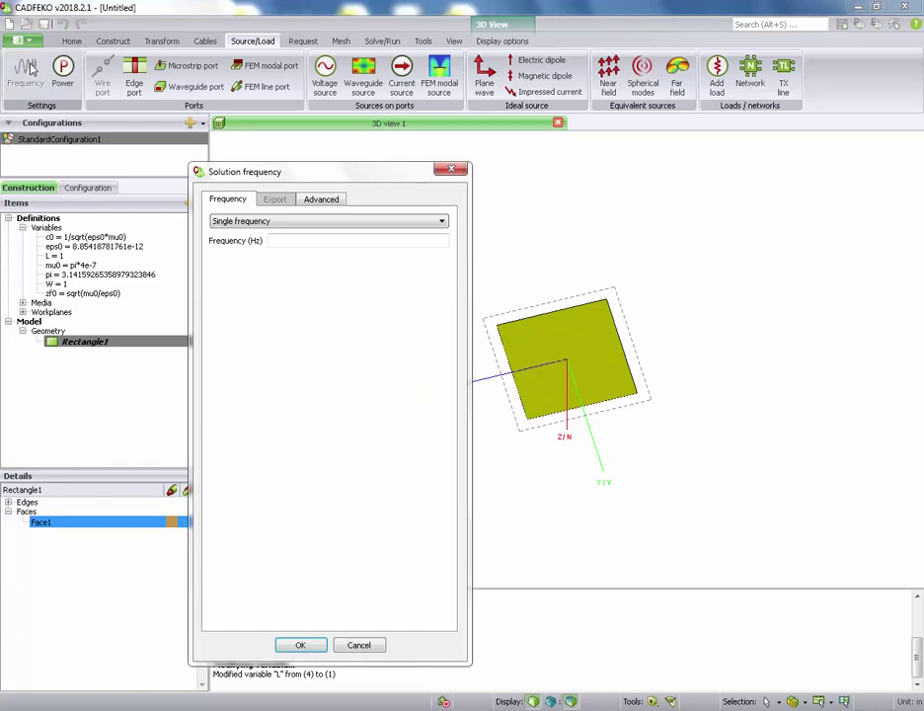
click(326, 223)
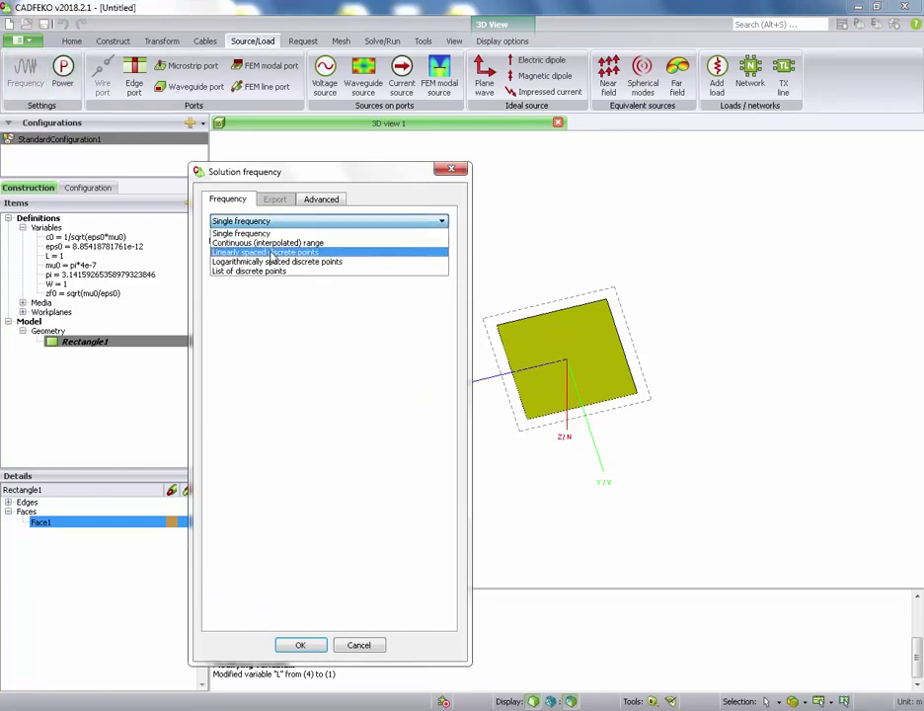
click(272, 253)
click(319, 241)
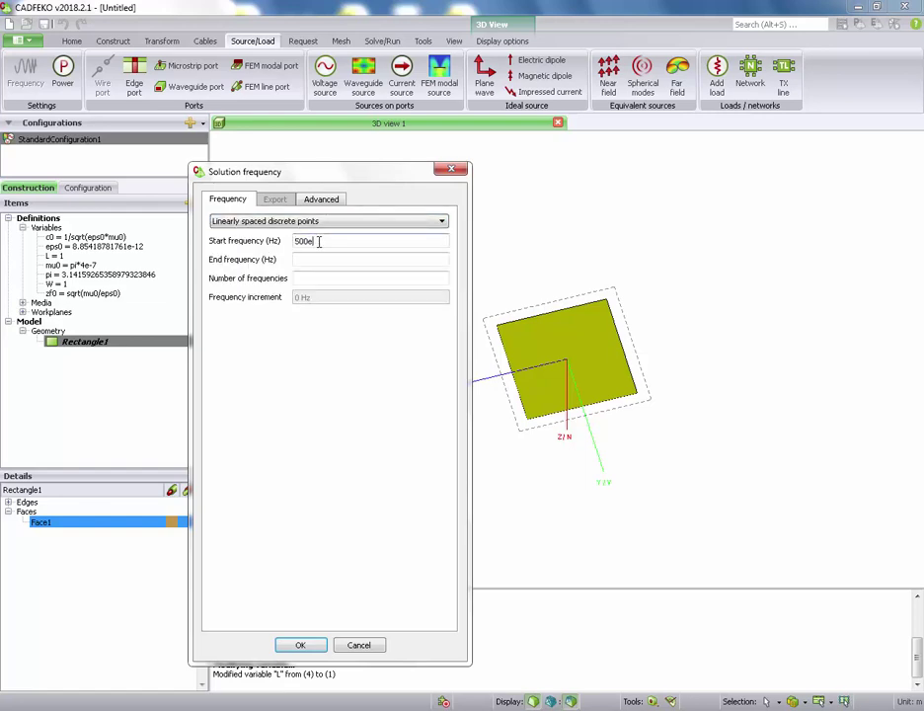
key(Tab)
click(319, 240)
- Set the end frequency to 1000e6 Hz with 5 frequencies and confirm the solution frequency settings
click(322, 258)
text(1000e6)
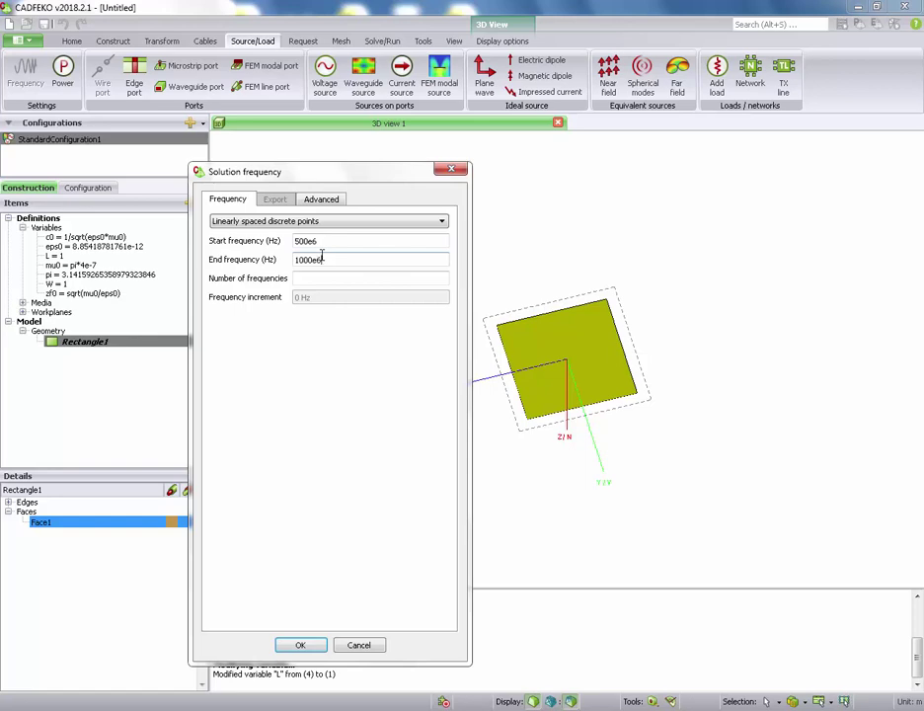
click(315, 278)
text(5)
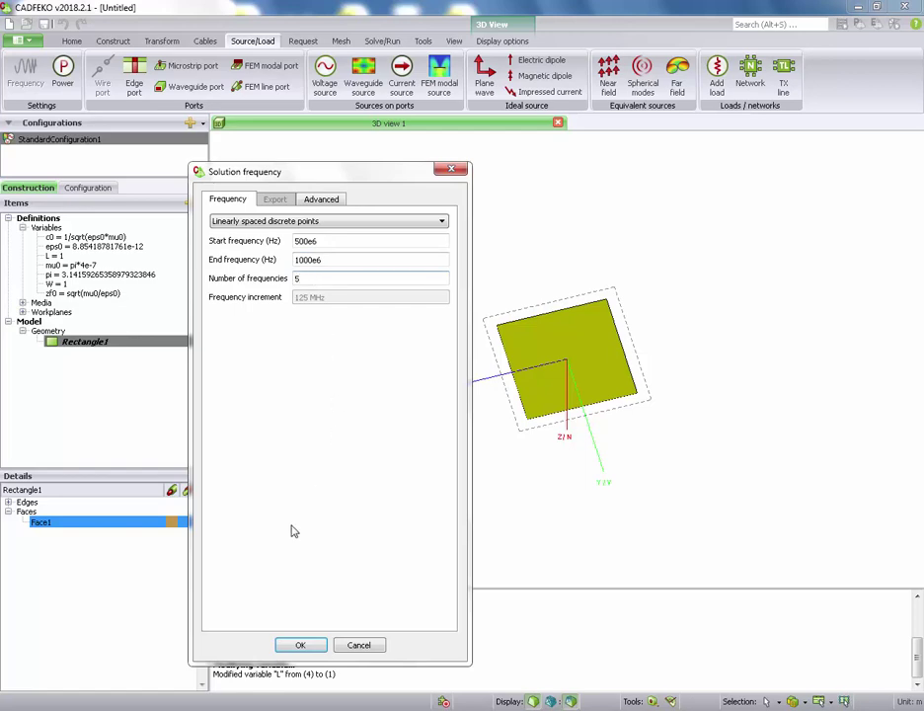
click(300, 646)
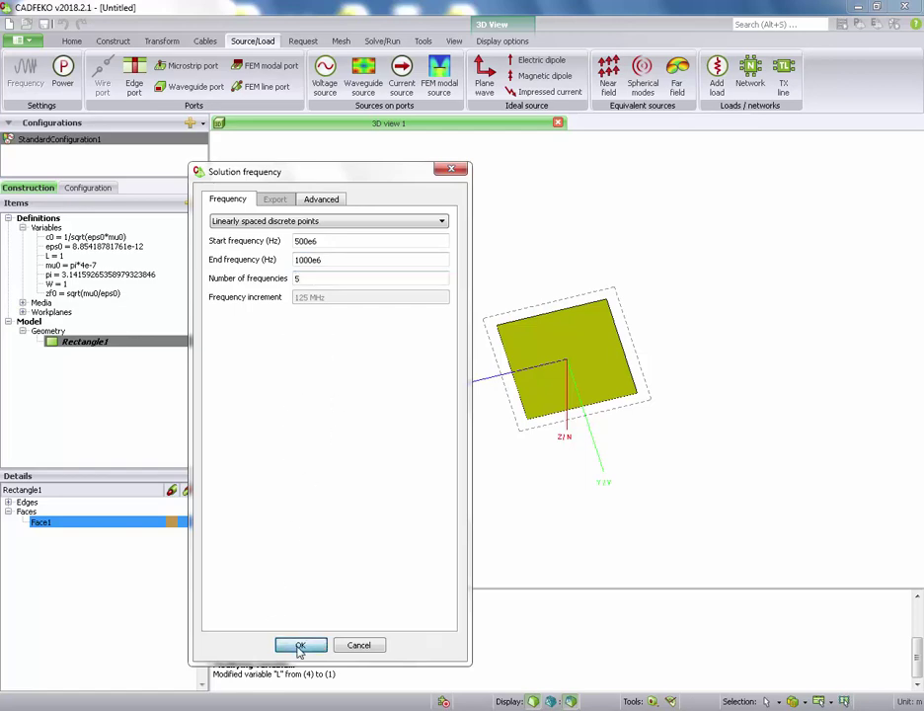
- Create a single incident plane wave source with magnitude 1 V/m, phase 0, direction θ = 0, φ = 0 and linear polarisation
drag(456, 273, 429, 282)
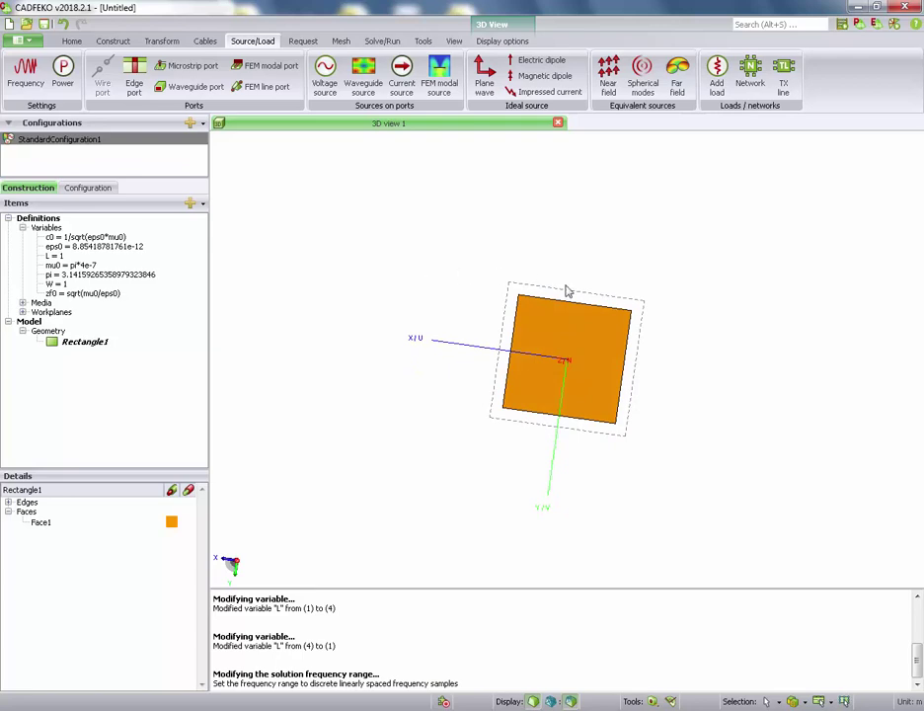
drag(767, 249, 565, 440)
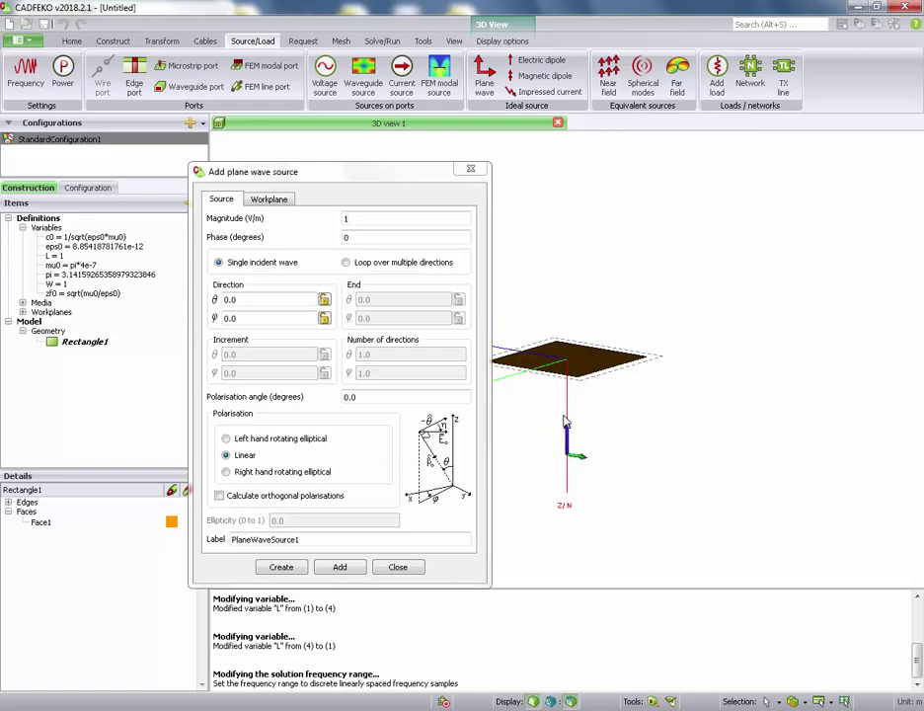
drag(729, 367, 583, 262)
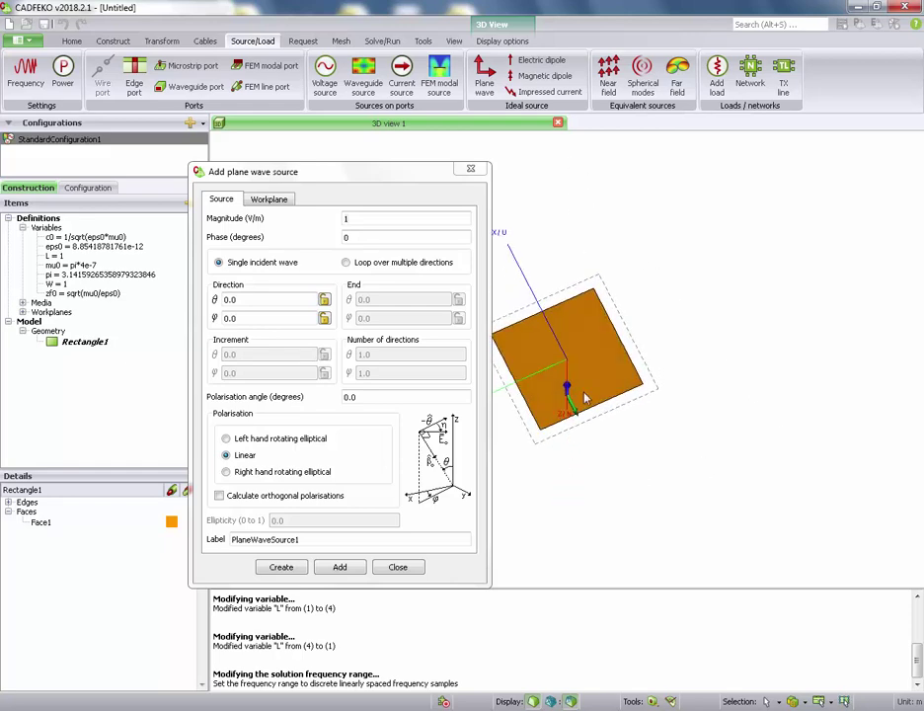
drag(586, 435, 651, 329)
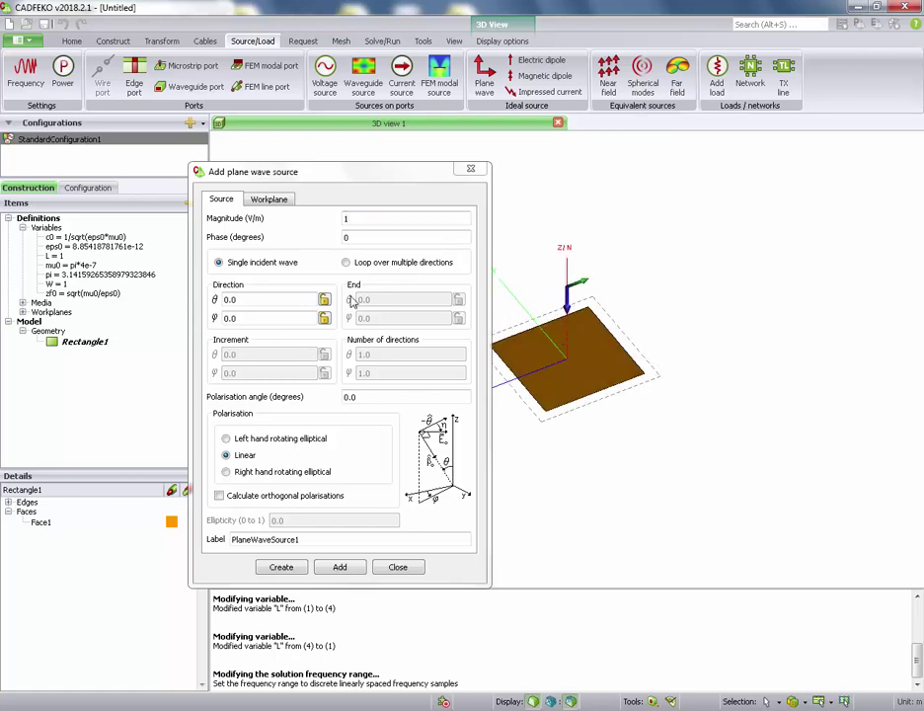
double_click(354, 219)
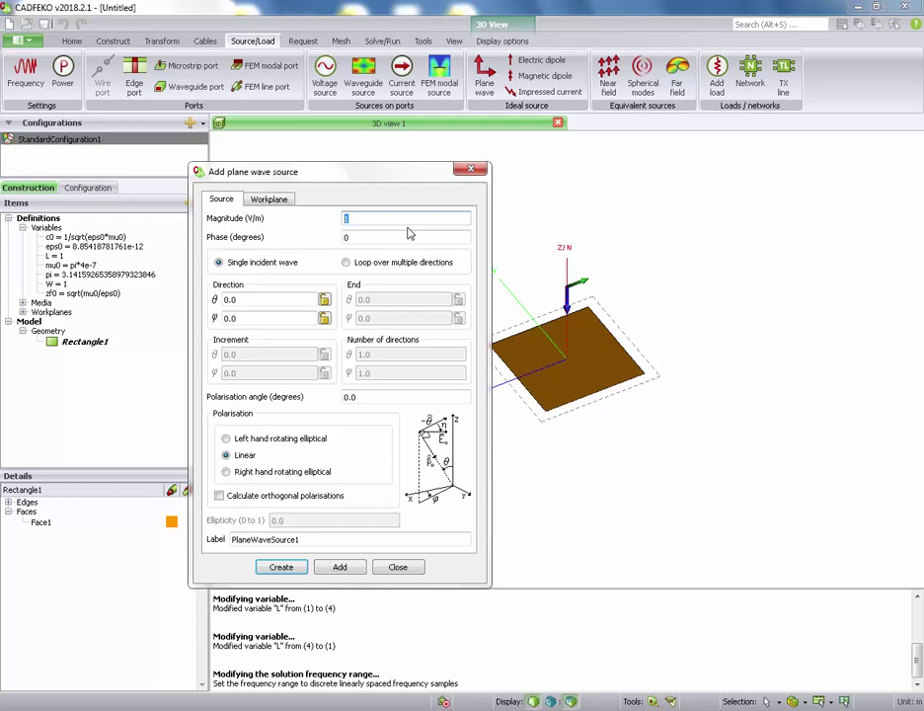
click(280, 568)
- Request far fields calculated in the plane wave incident direction and delete the surplus second far field request
drag(370, 328, 449, 212)
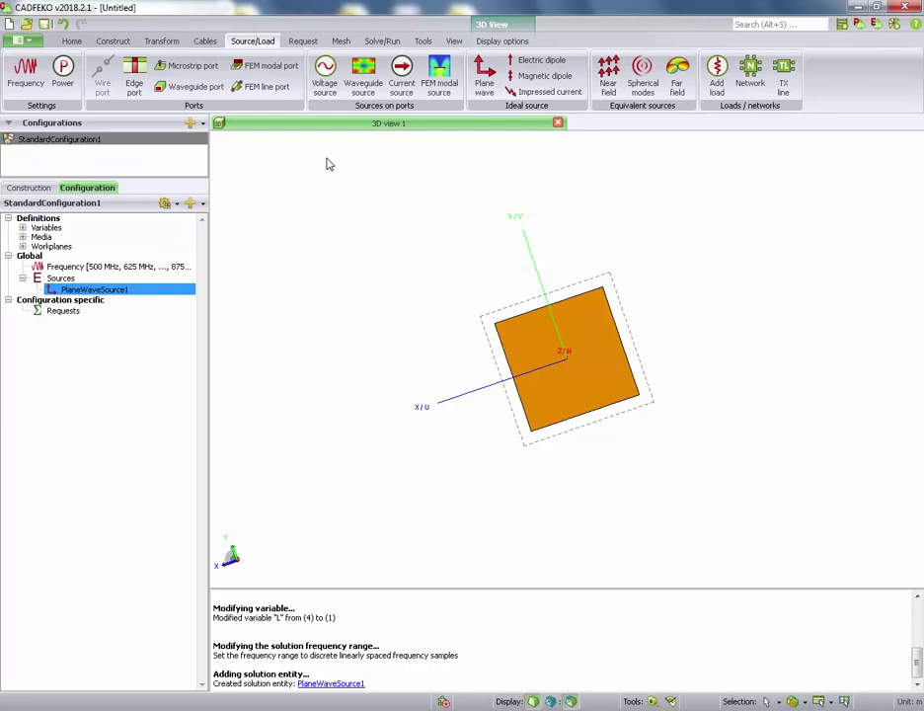
click(306, 42)
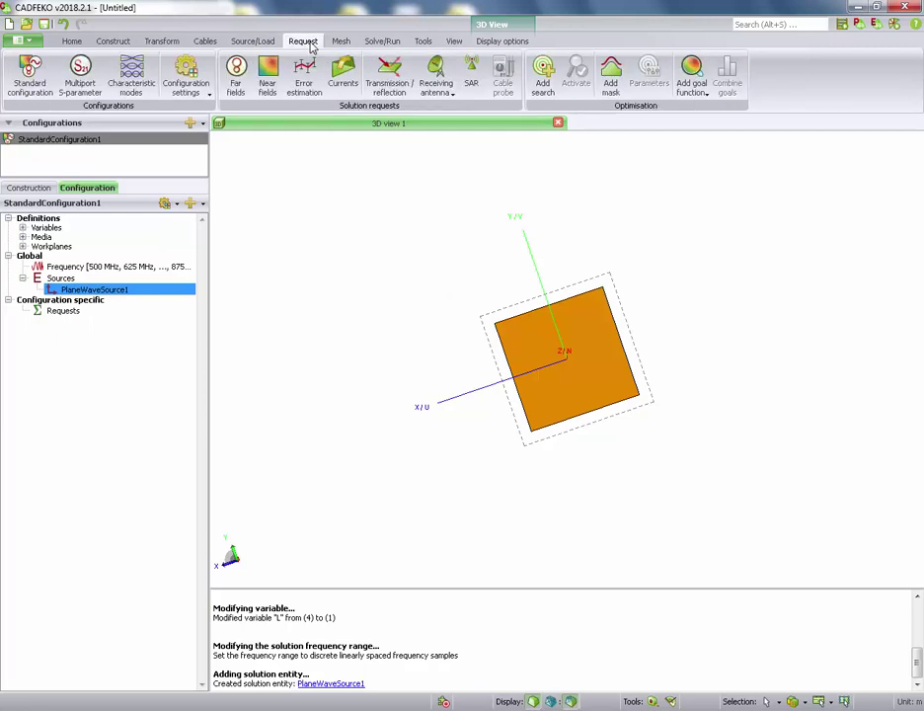
click(237, 79)
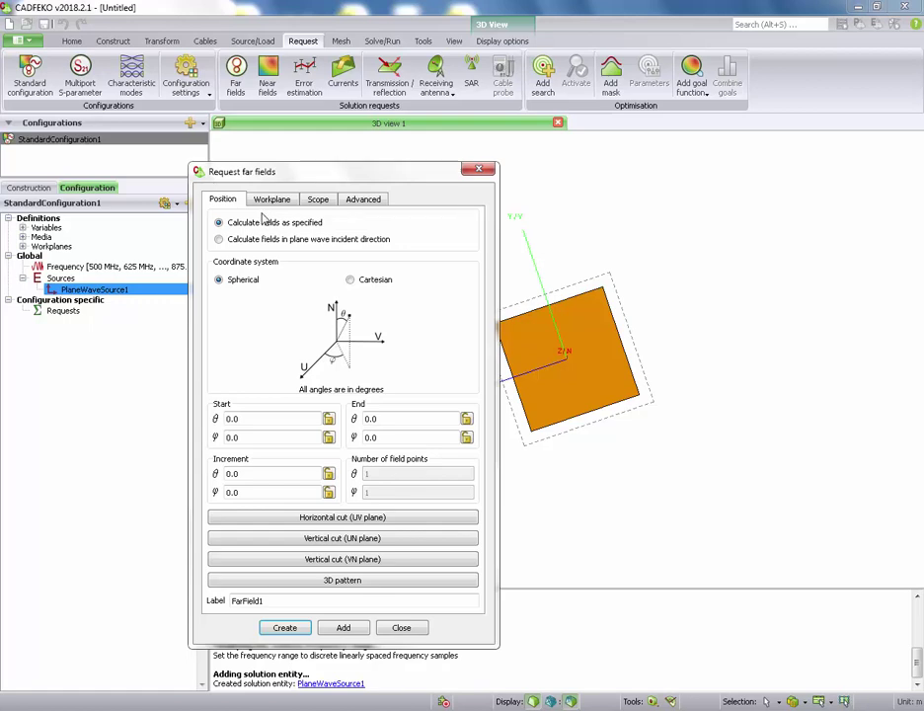
click(252, 241)
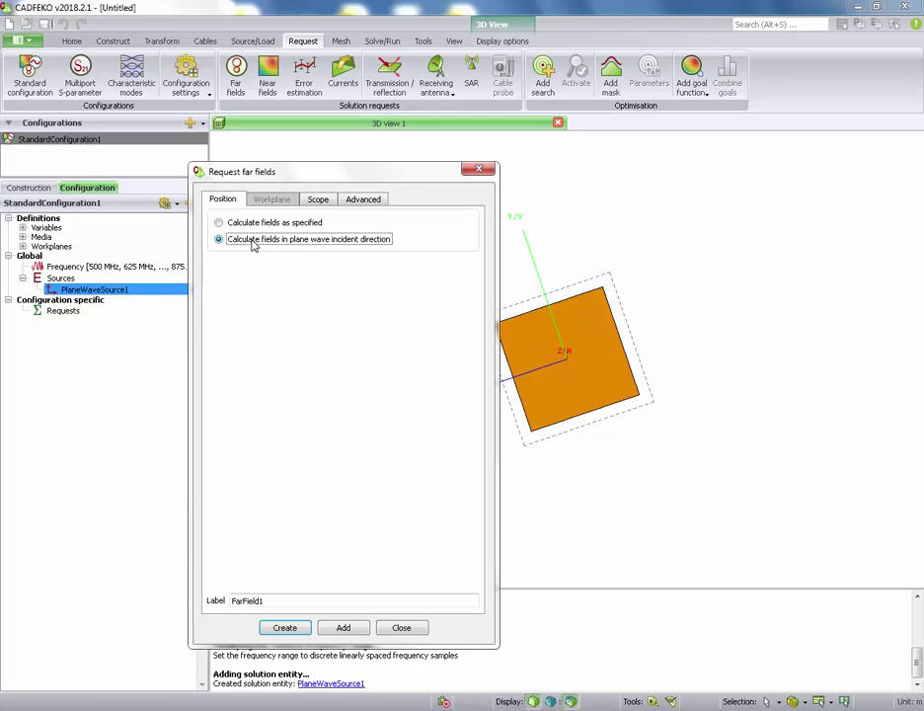
click(343, 629)
click(286, 629)
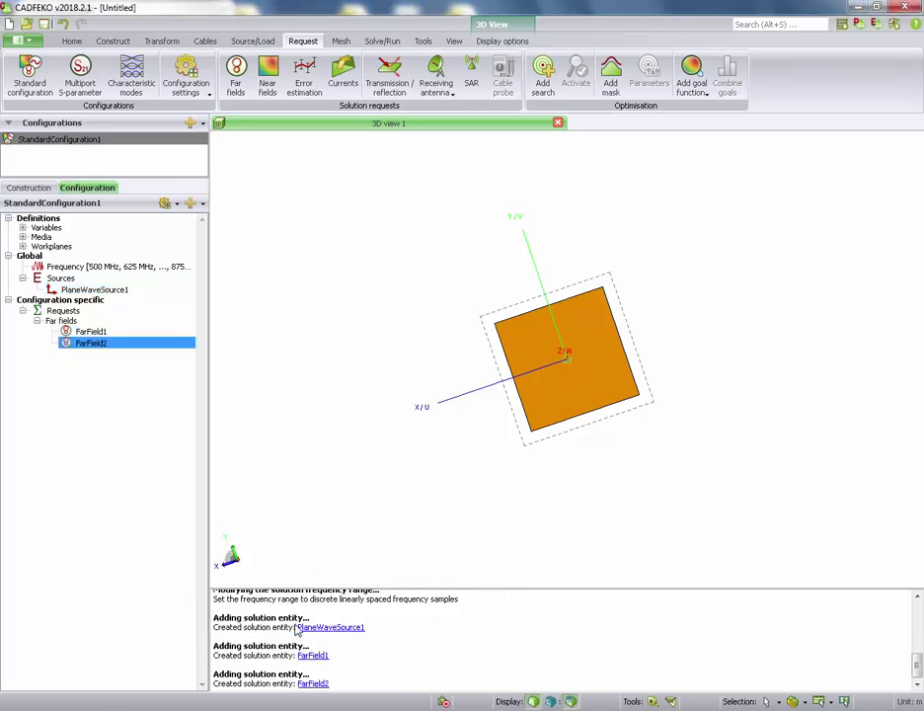
right_click(83, 348)
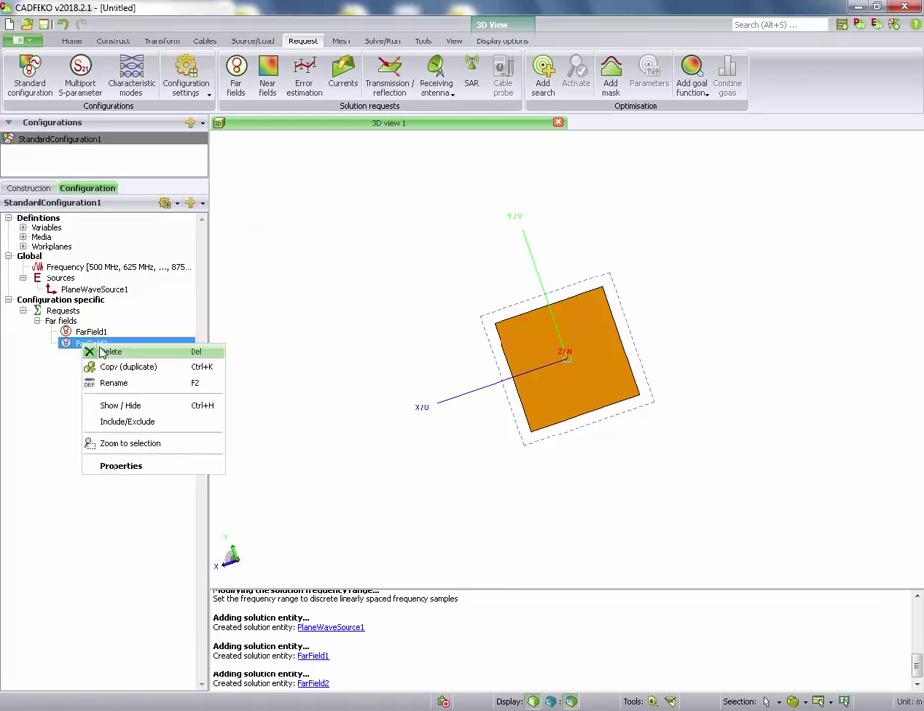
click(109, 351)
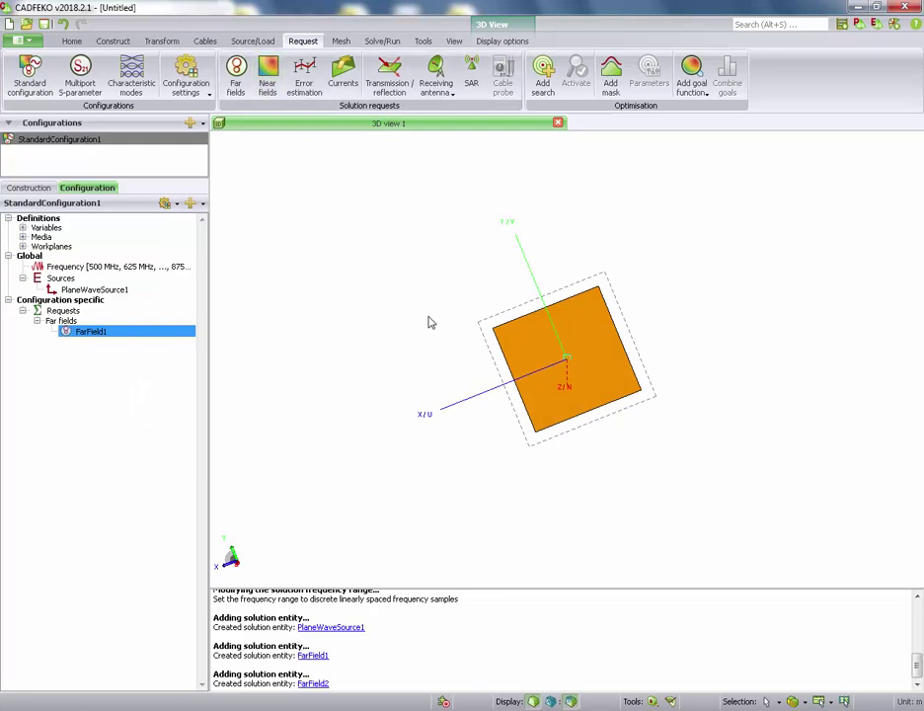
drag(431, 318, 414, 286)
click(267, 77)
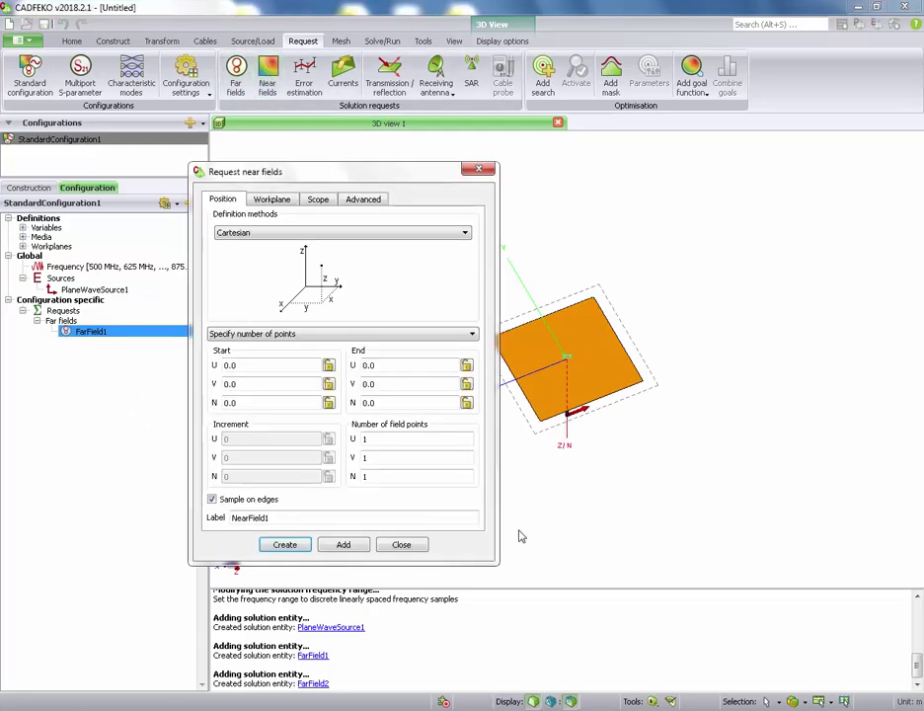
click(400, 545)
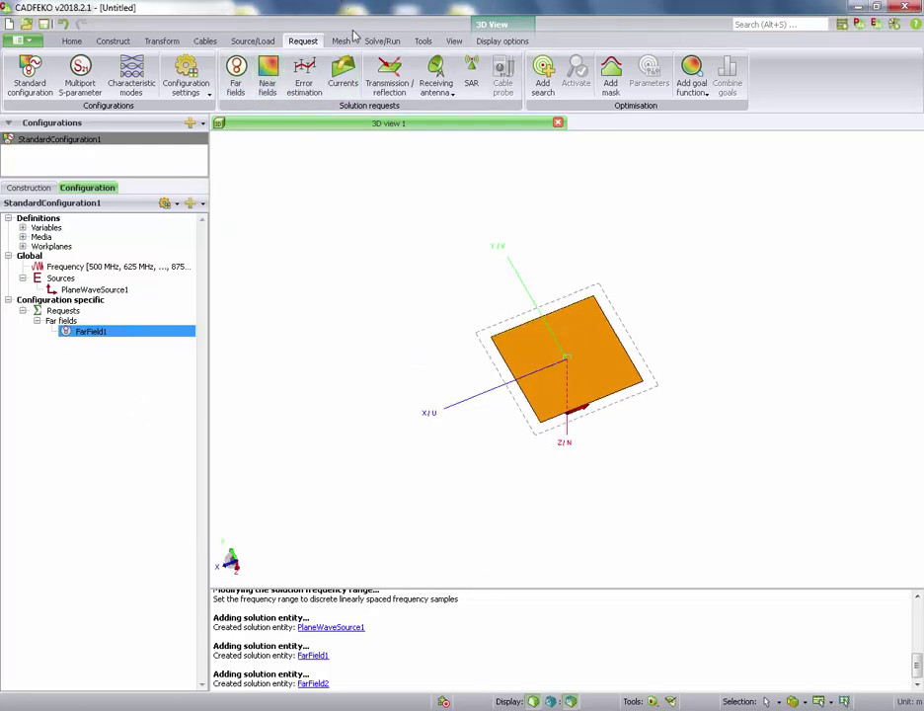
- Request all currents, labelled Currents1, with export to the *.out file
click(345, 67)
click(234, 346)
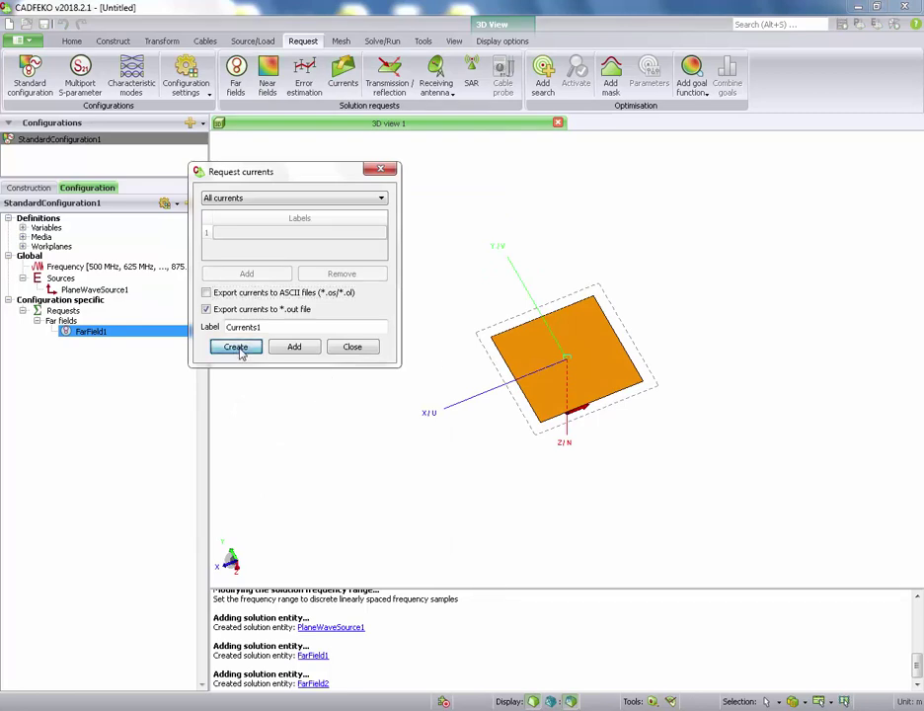
drag(882, 395, 624, 364)
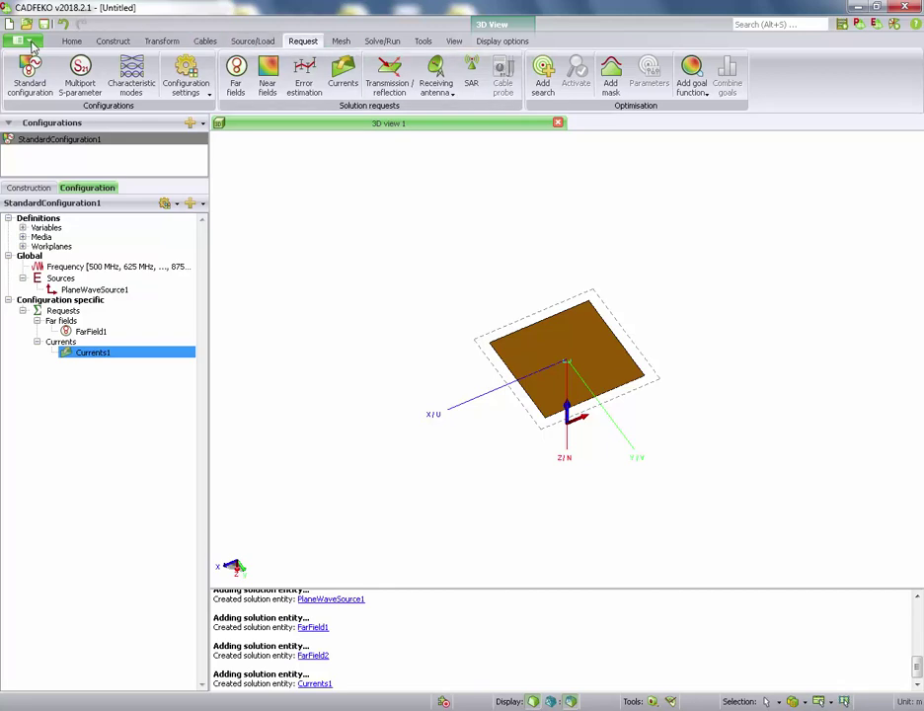
- Save the model as Flat_Plate in the folder D:\EMCOL\CursoMarinha\FEKO
drag(468, 250, 468, 256)
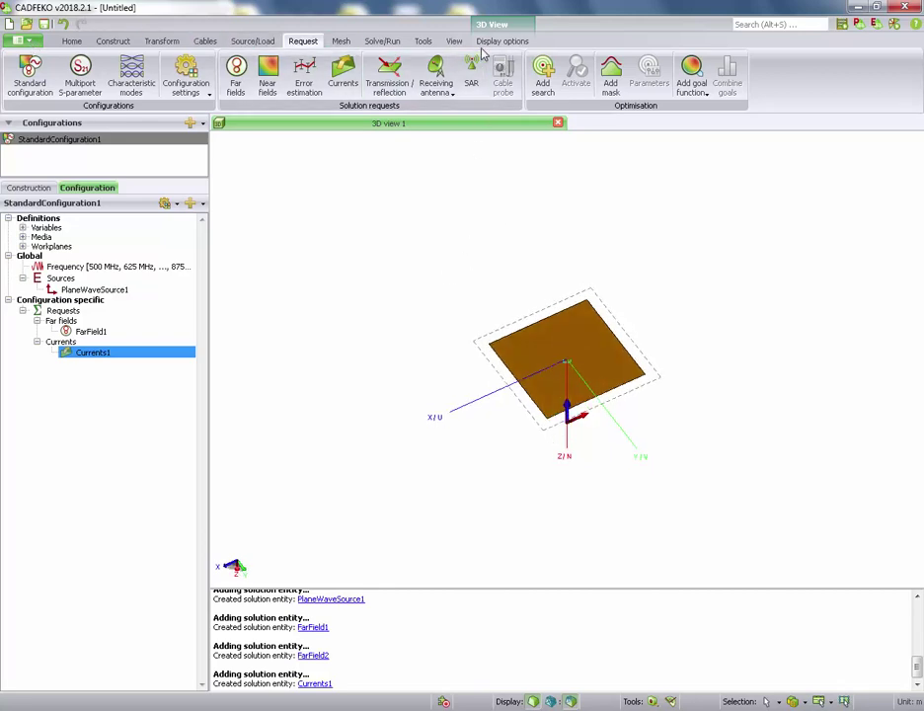
click(28, 40)
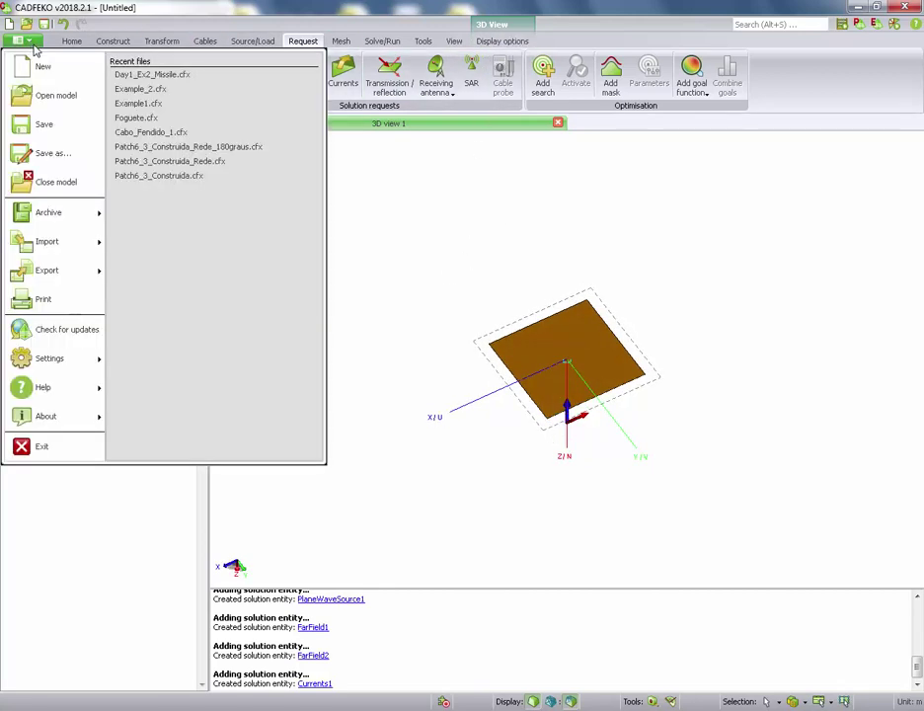
click(45, 123)
- Create the simulation mesh for the flat plate
mouse_move(574, 282)
mouse_down()
mouse_move(477, 231)
mouse_move(569, 301)
mouse_up()
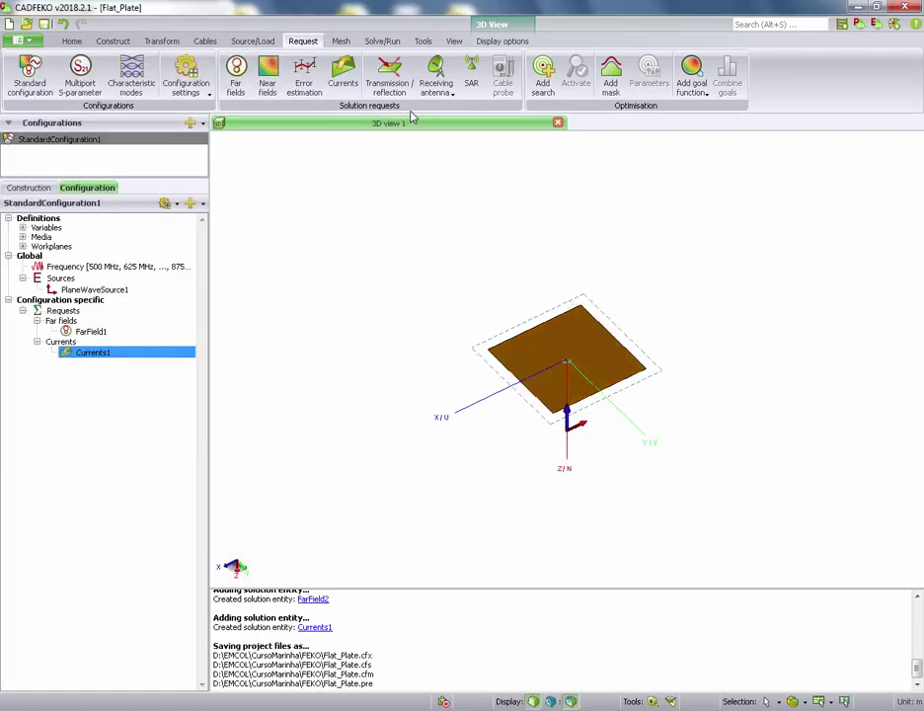
click(341, 40)
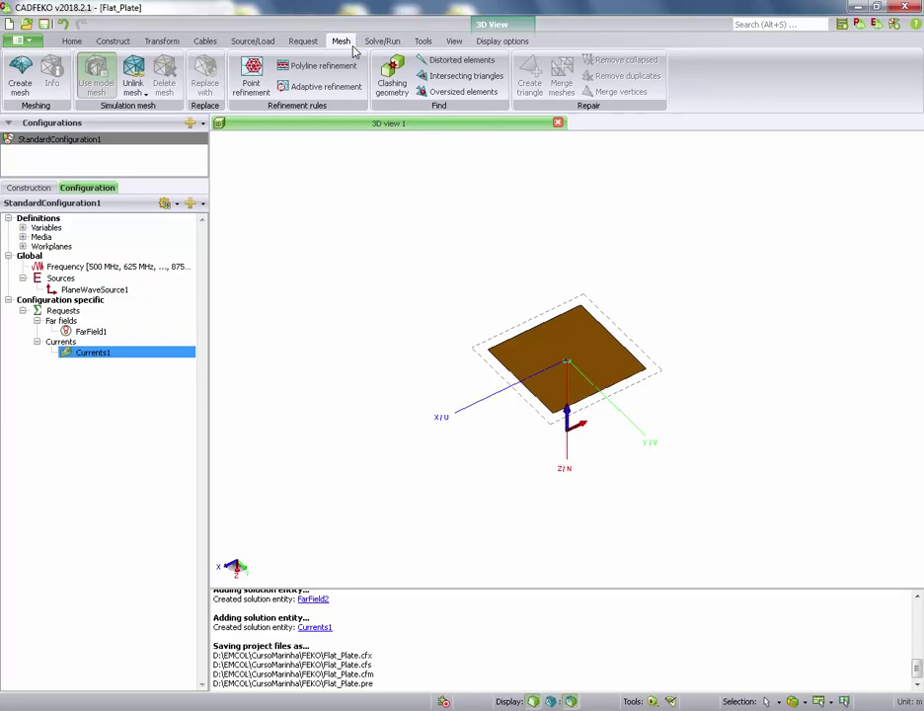
click(20, 79)
click(238, 553)
- Examine the triangular mesh on the plate up close and as a whole, together with the plane wave arrow
drag(479, 407, 541, 264)
scroll(610, 381, up, 5)
scroll(540, 263, up, 5)
mouse_move(571, 405)
mouse_down()
mouse_move(620, 299)
mouse_move(432, 201)
mouse_move(487, 323)
mouse_move(441, 299)
mouse_move(620, 286)
mouse_move(580, 397)
mouse_up()
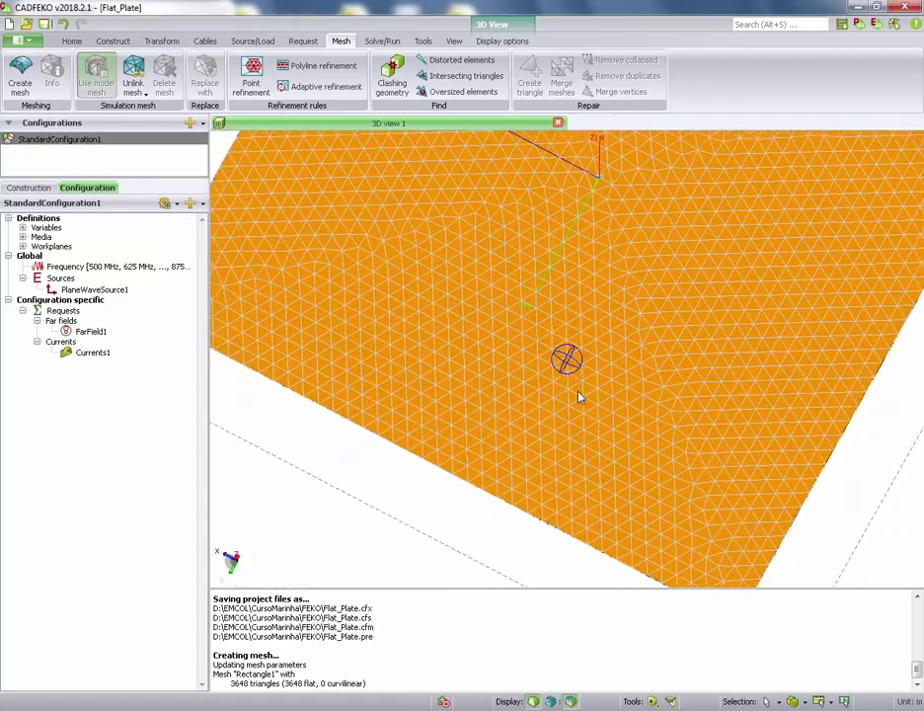
scroll(580, 397, down, 5)
mouse_move(590, 295)
mouse_down()
mouse_move(482, 233)
mouse_move(528, 213)
mouse_move(590, 281)
mouse_up()
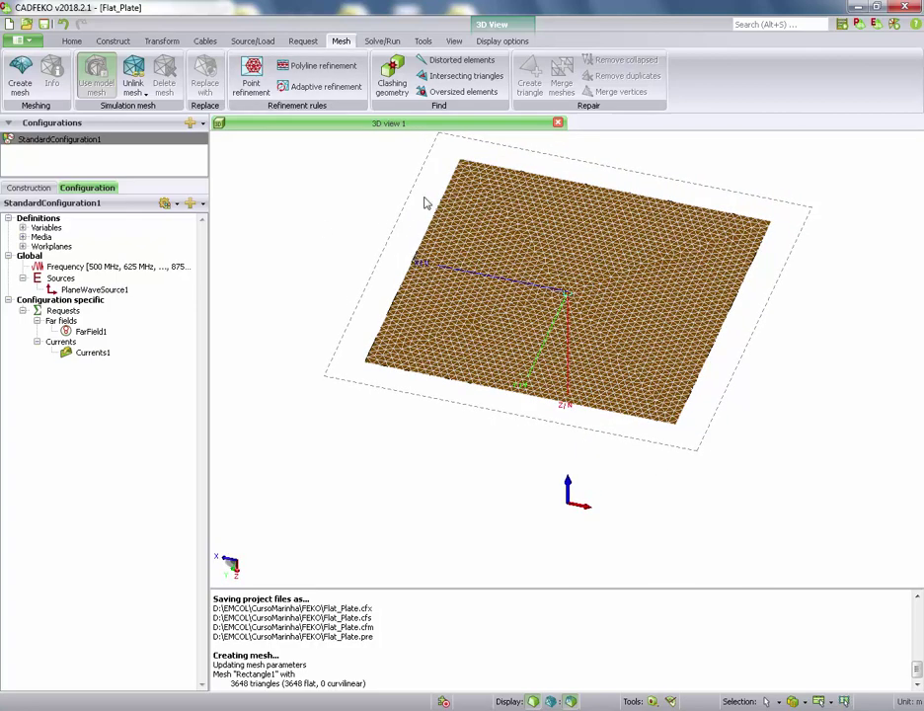
scroll(430, 203, down, 3)
drag(652, 275, 728, 247)
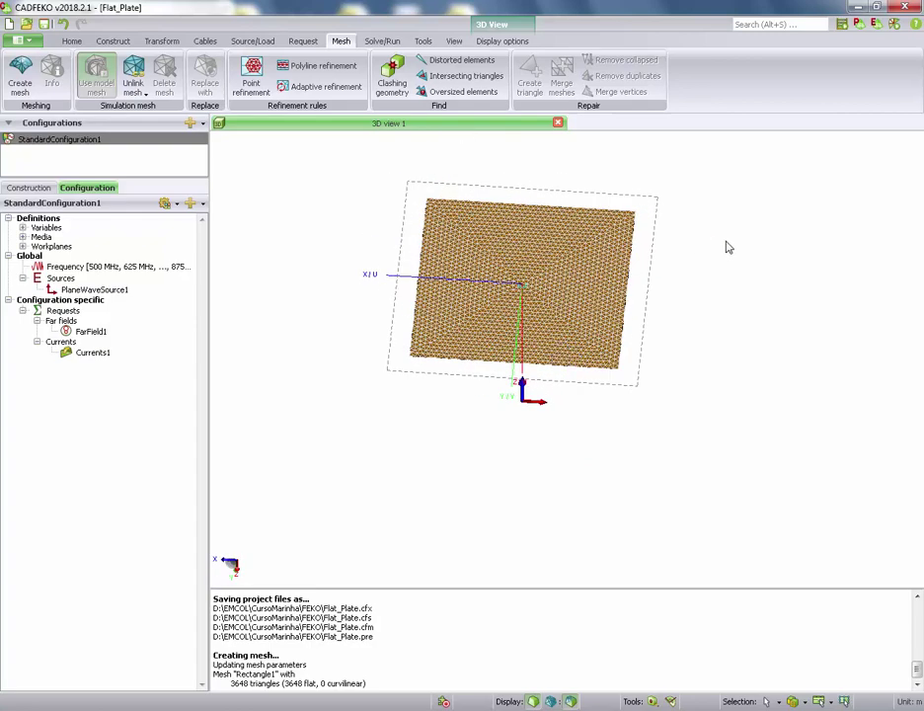
- Review Rectangle1's definition method, base centre, width and depth
click(28, 188)
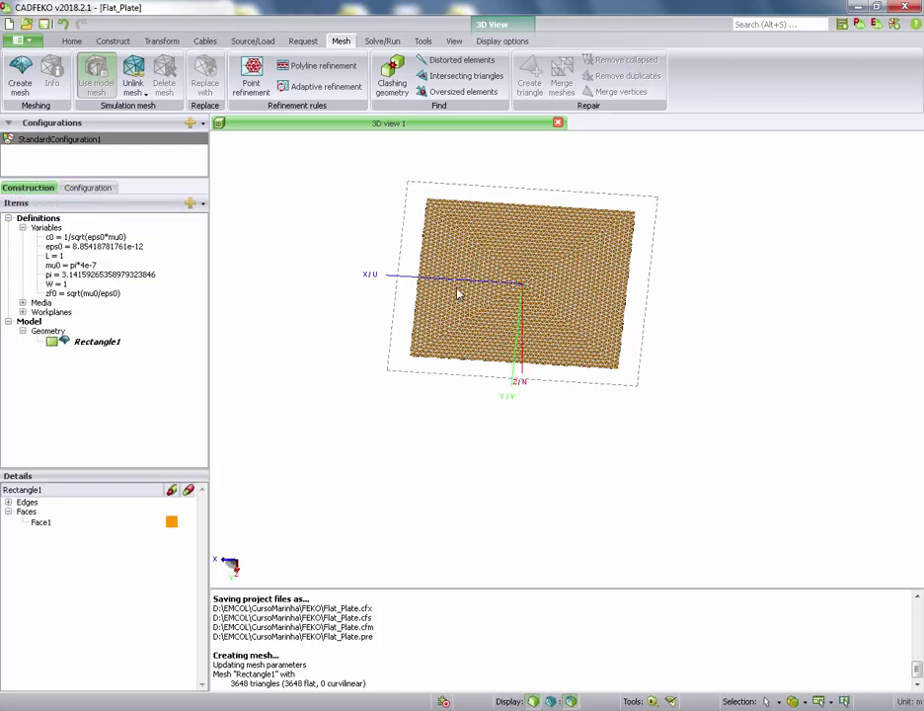
click(93, 343)
right_click(94, 345)
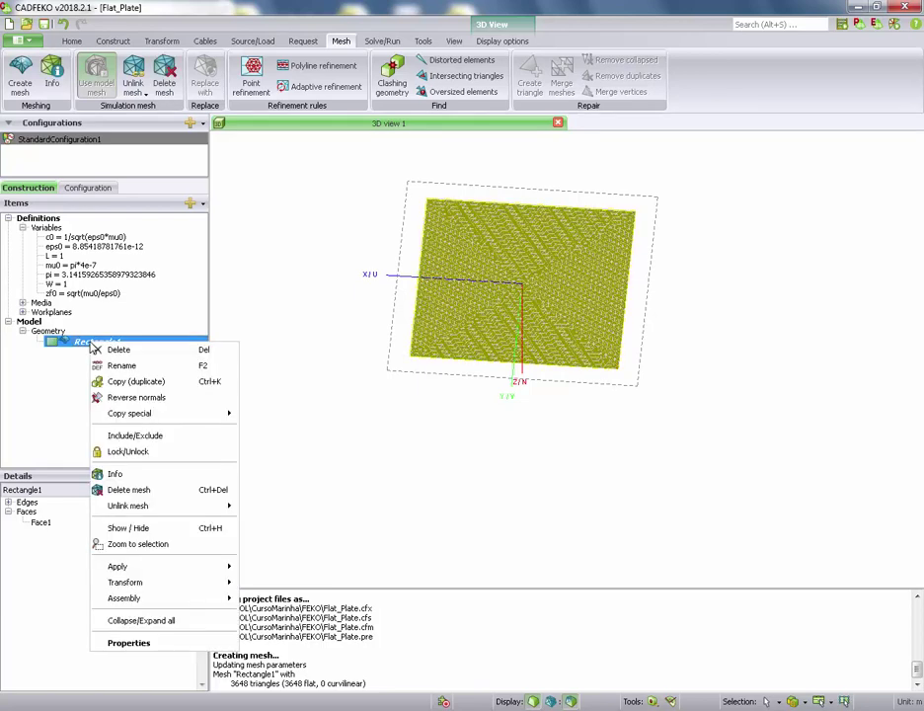
click(129, 644)
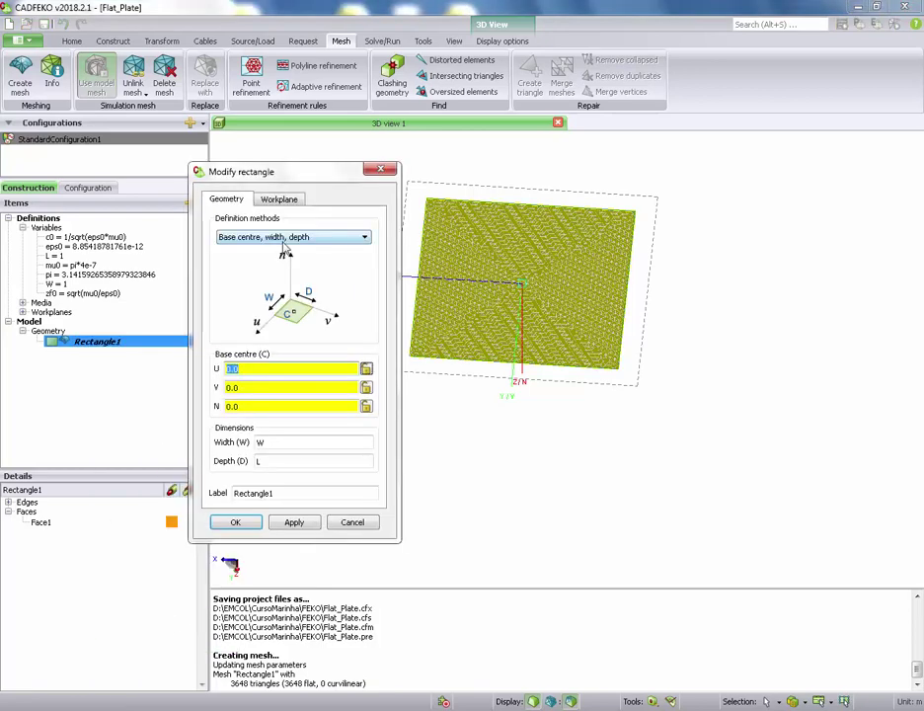
click(352, 523)
- Examine the special solution methods available for Face1 of the plate, leaving its settings as they are
click(62, 526)
right_click(59, 525)
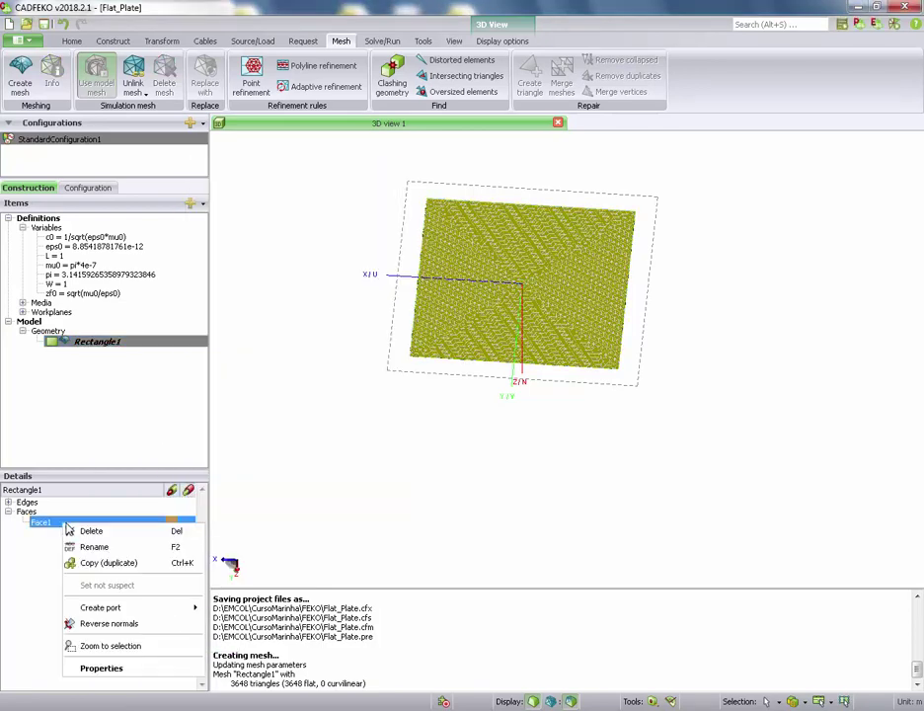
click(53, 526)
right_click(57, 526)
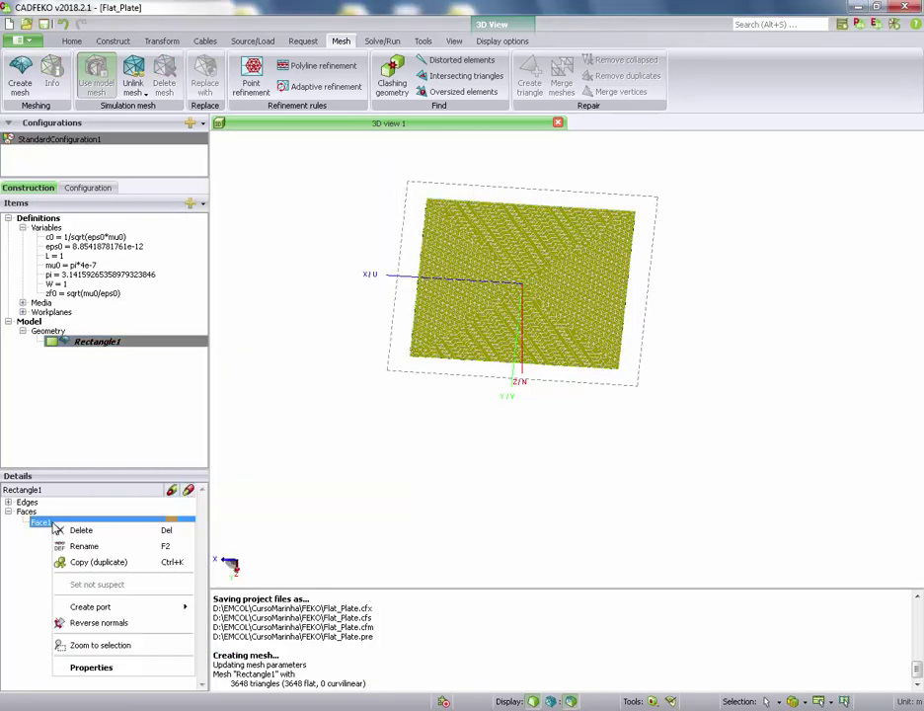
click(118, 669)
click(326, 201)
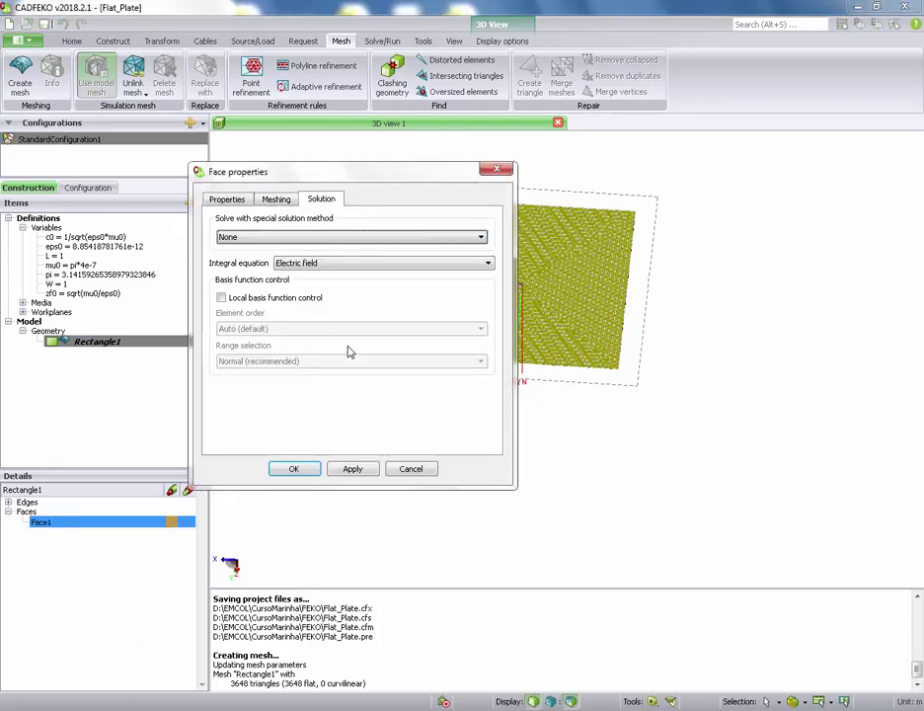
click(293, 238)
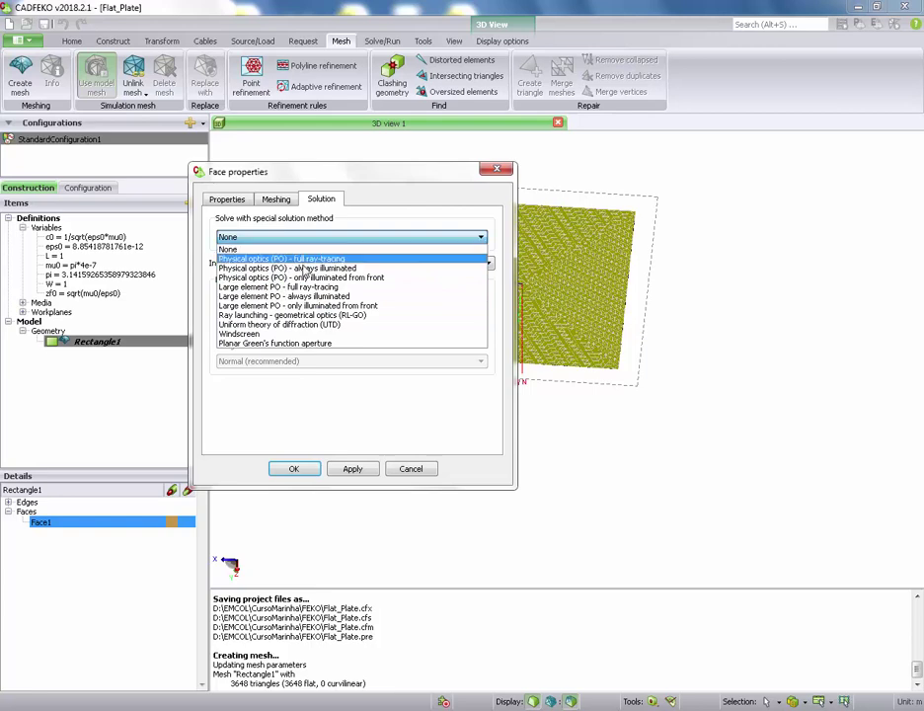
click(408, 474)
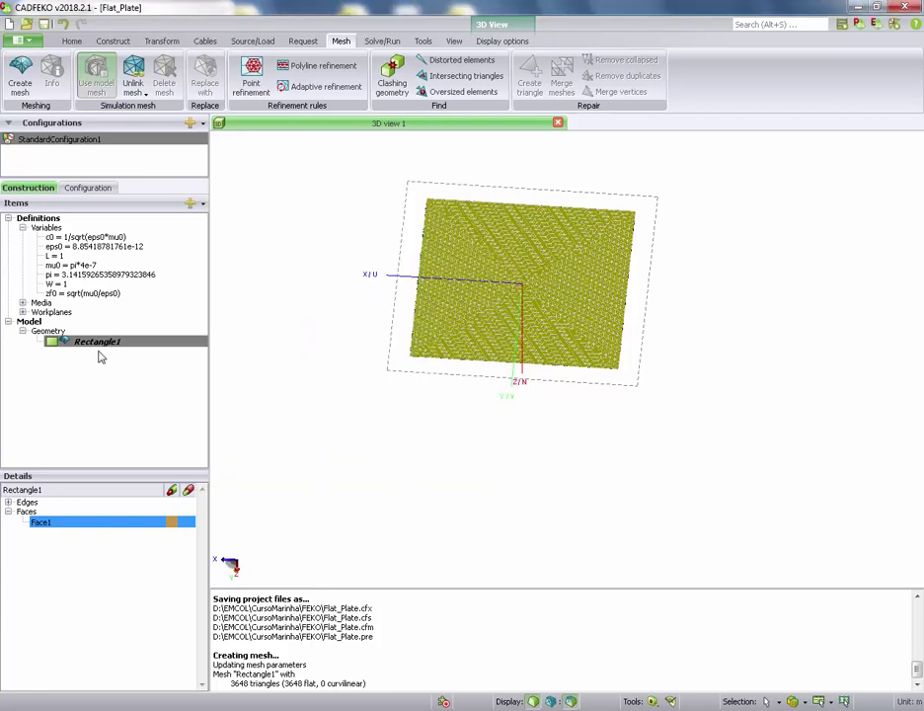
- Review the medium and coating settings of Face1
right_click(65, 524)
click(118, 666)
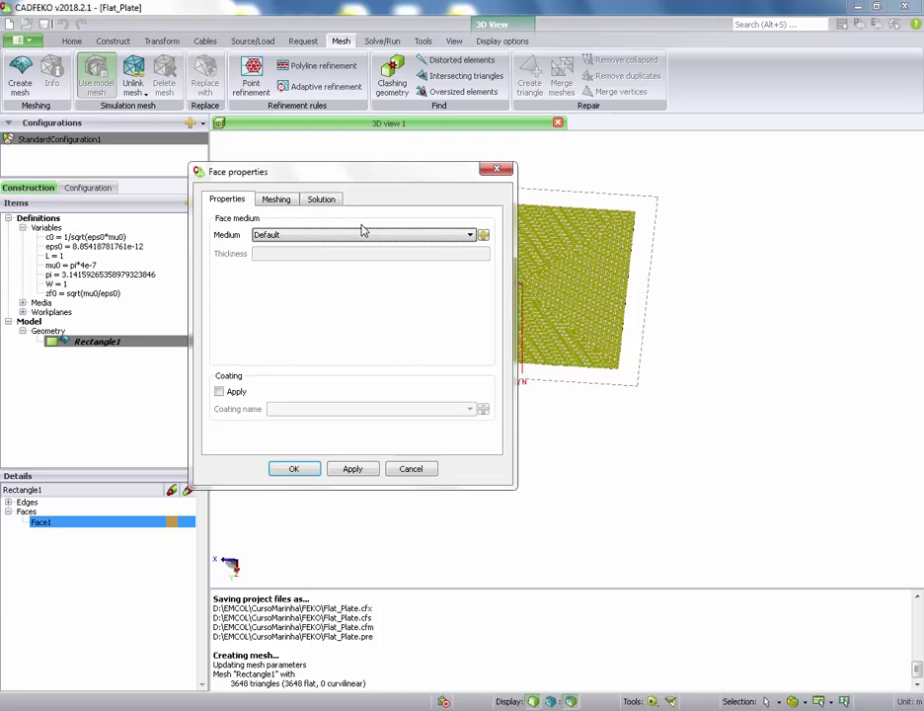
click(411, 468)
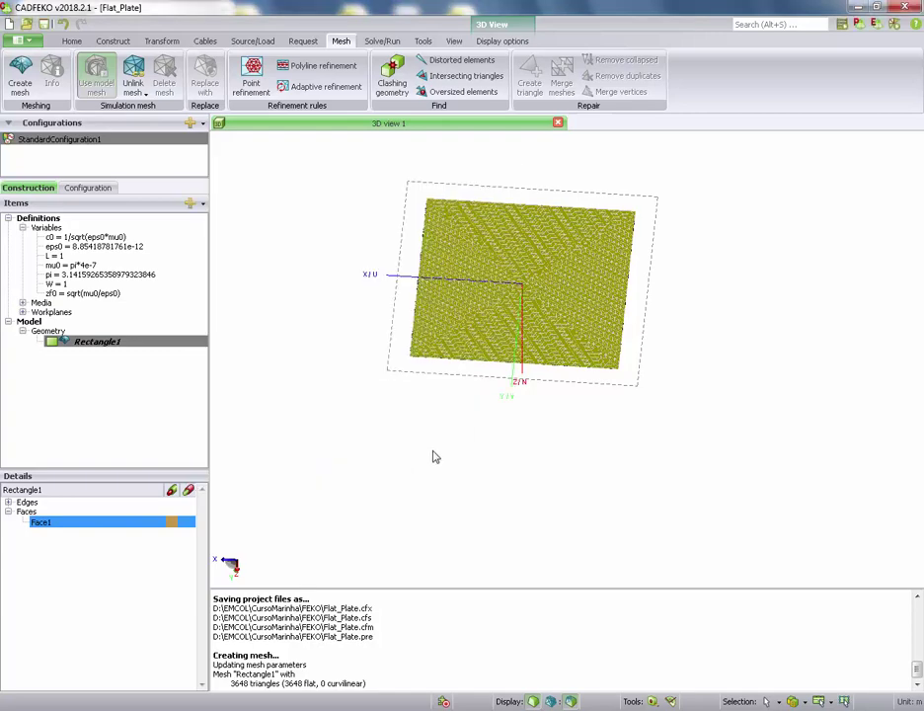
- Check which variables define the rectangle's width and depth, and review the configuration's sources and requests
drag(471, 434, 458, 345)
scroll(460, 340, down, 5)
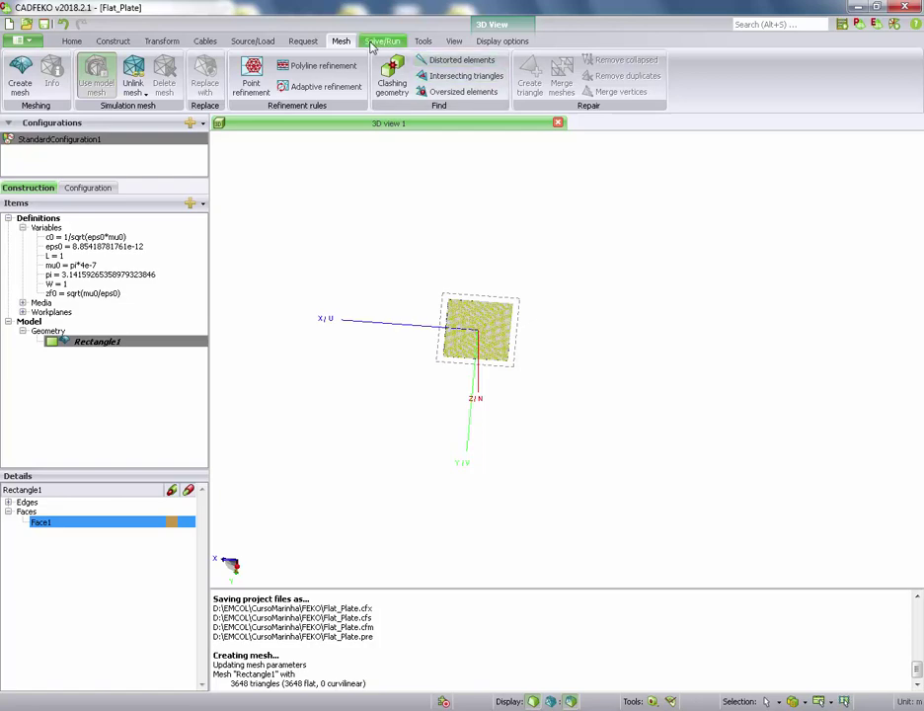
click(504, 43)
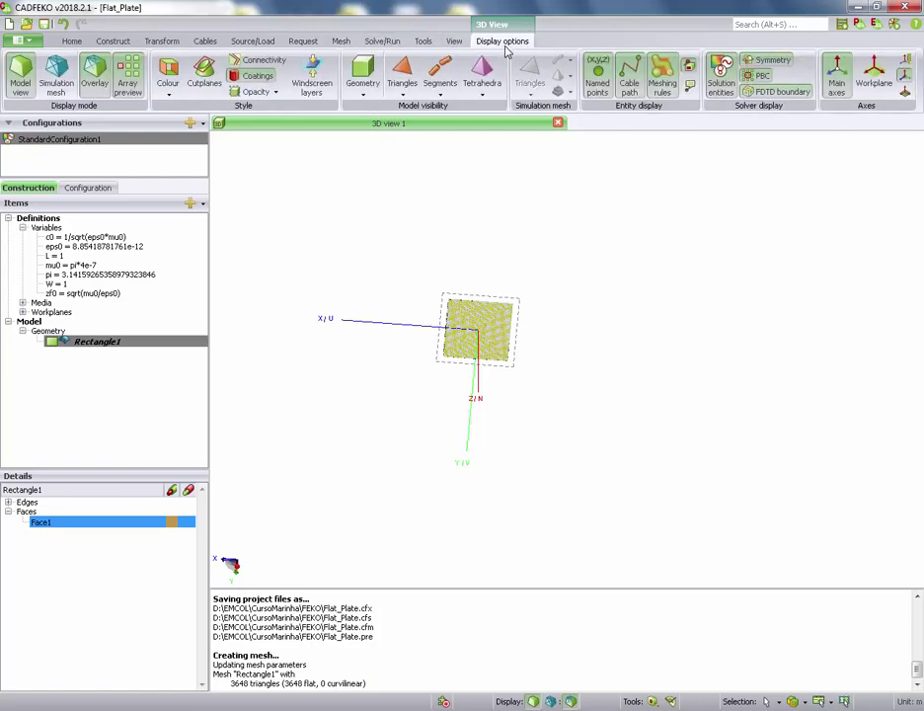
double_click(89, 342)
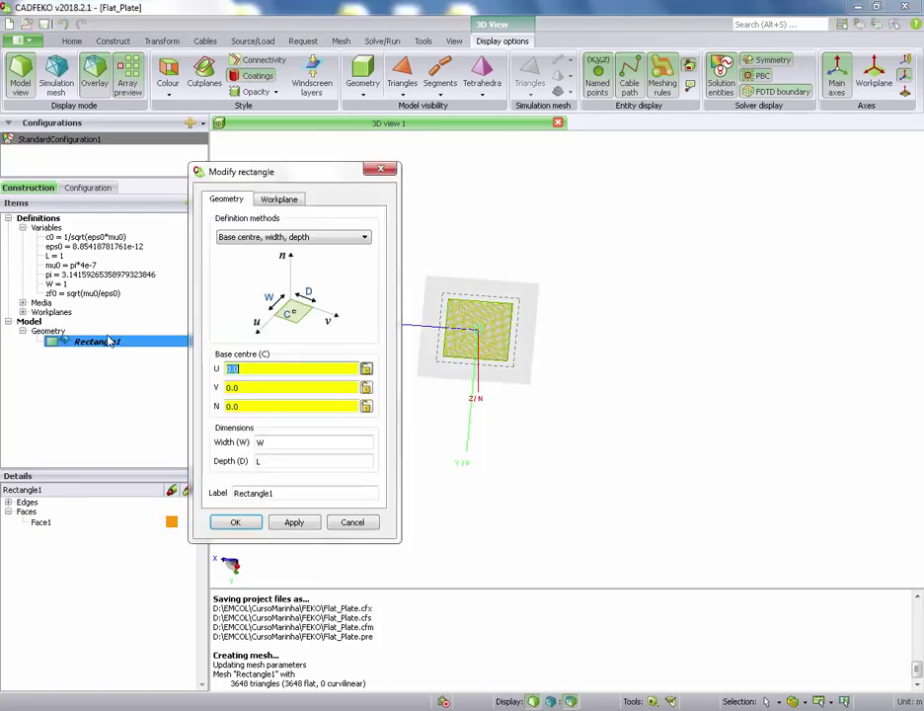
click(351, 522)
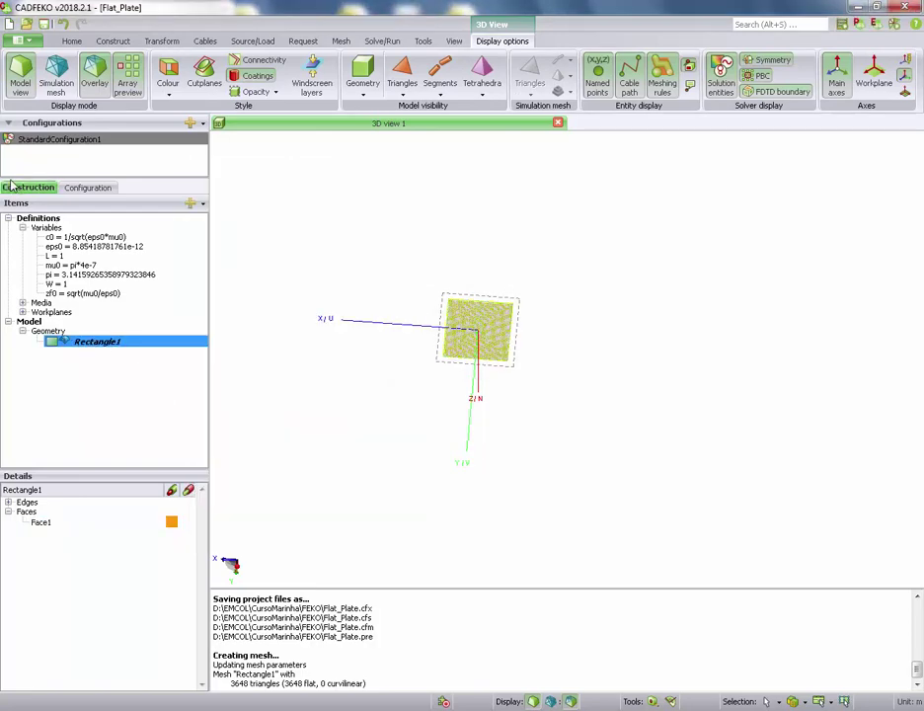
click(85, 187)
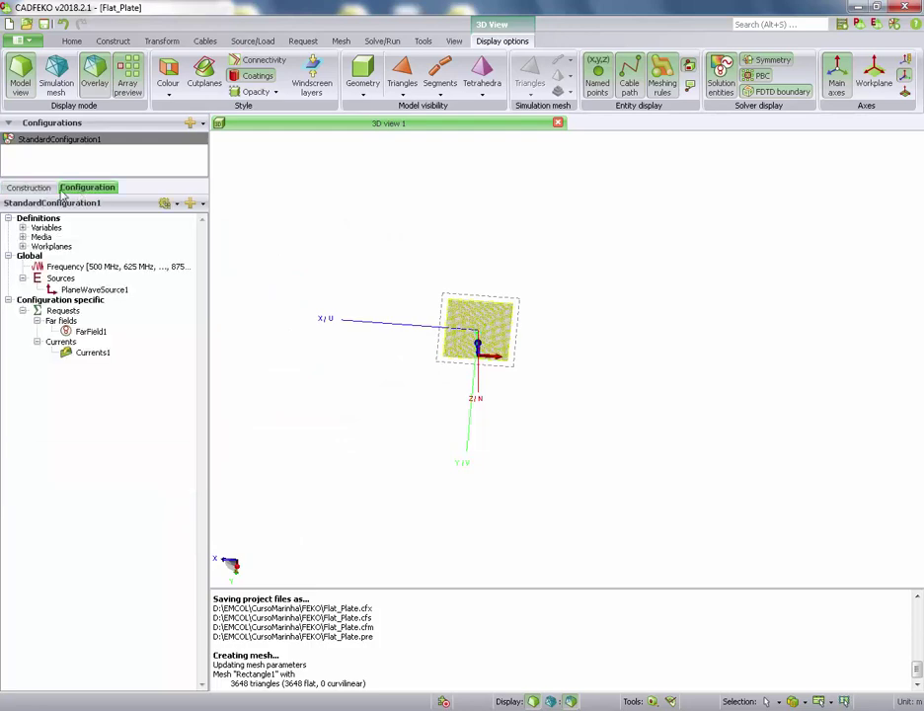
click(20, 188)
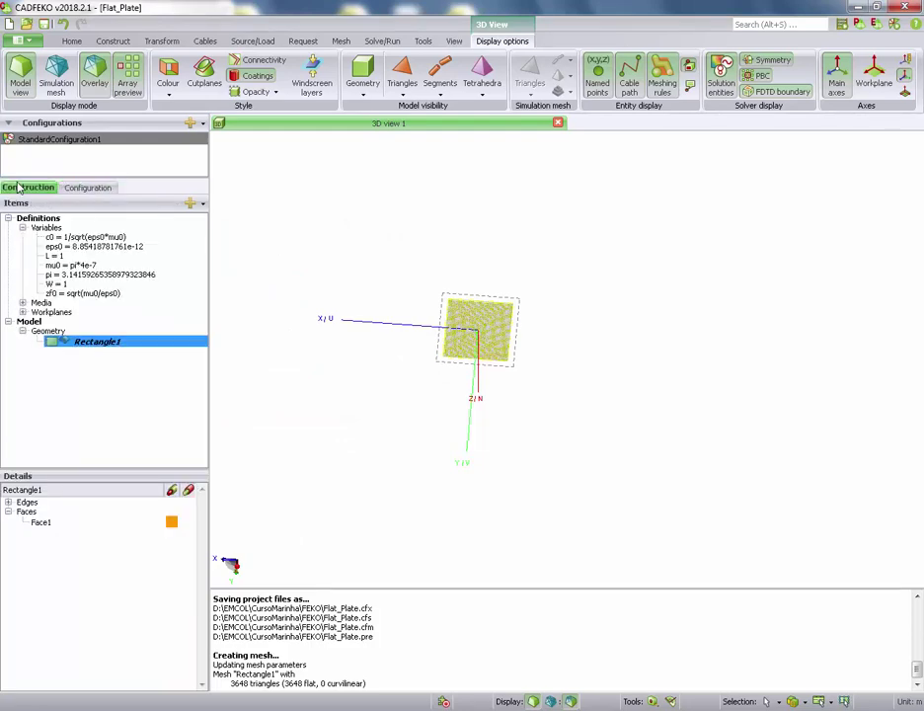
- Set the variable L to 2 to lengthen the plate
double_click(52, 256)
text(2)
click(309, 304)
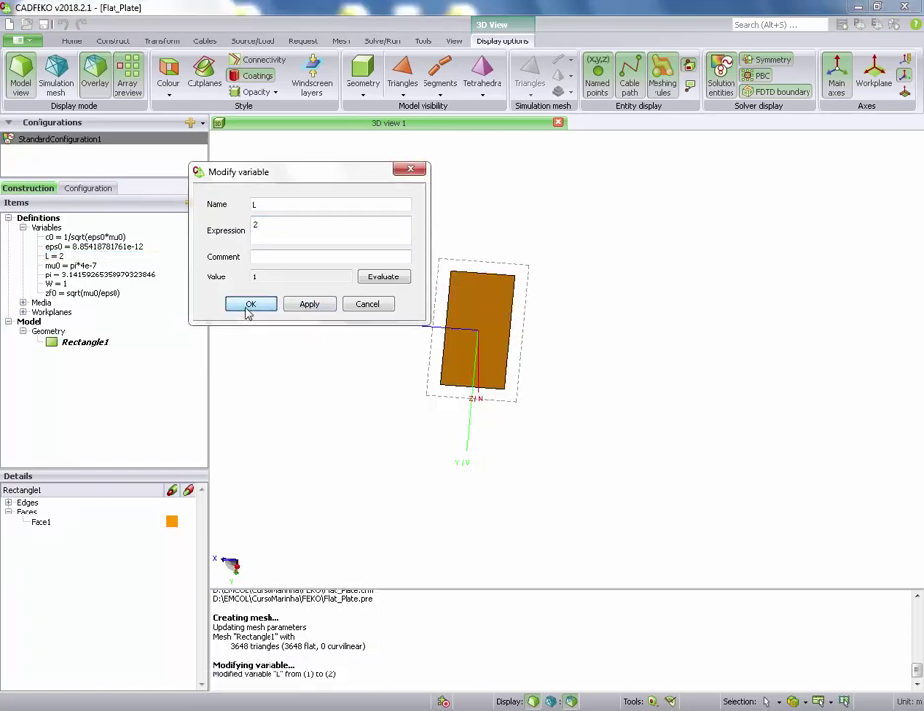
click(249, 305)
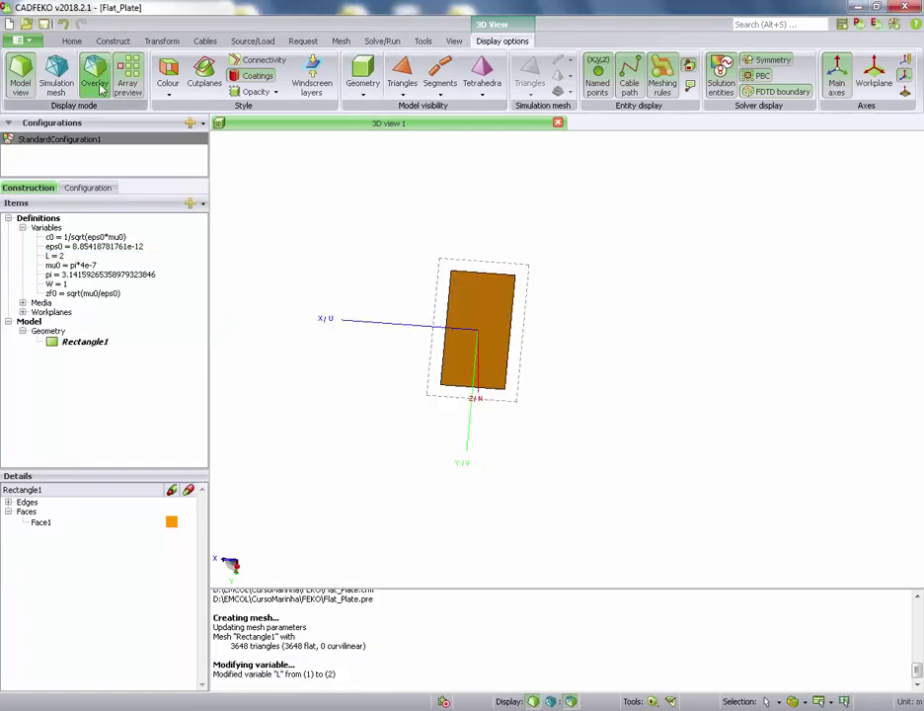
- Compare the plate in the model view and simulation mesh display modes, with and without the overlay
click(56, 74)
drag(291, 172, 326, 192)
drag(559, 323, 563, 359)
scroll(542, 336, up, 3)
scroll(538, 332, down, 3)
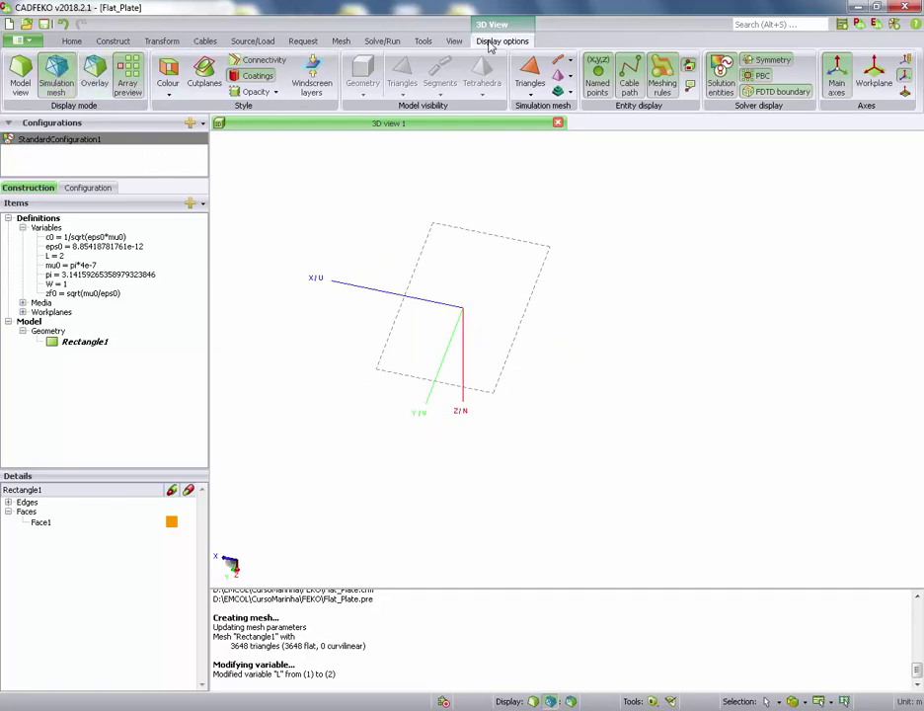
click(18, 77)
click(56, 75)
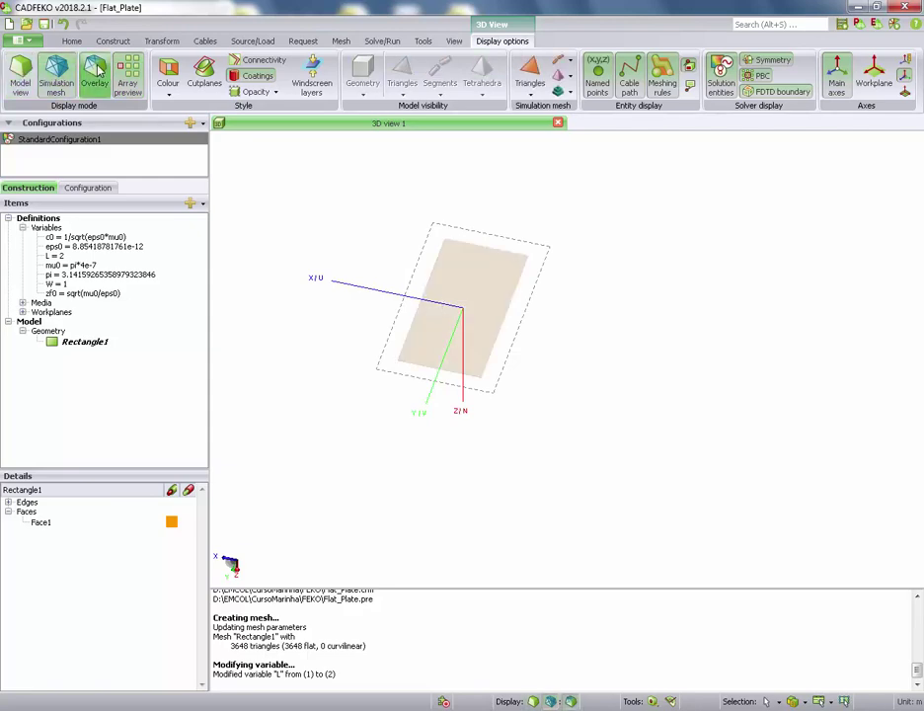
click(20, 75)
click(56, 69)
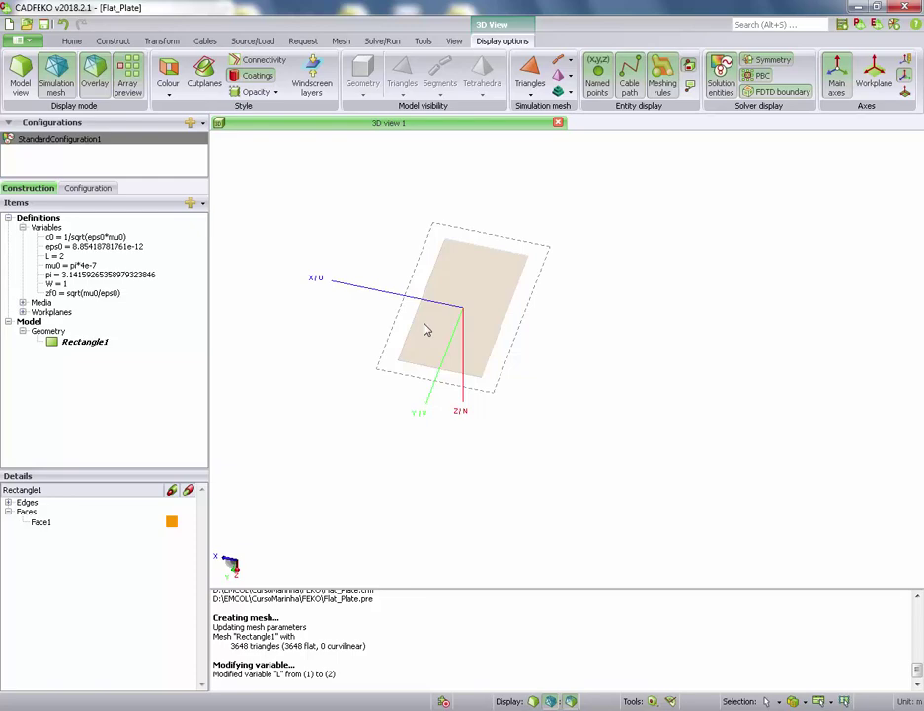
- Set the variable L to 1 and switch the 3D display to the model view
double_click(54, 256)
text(1)
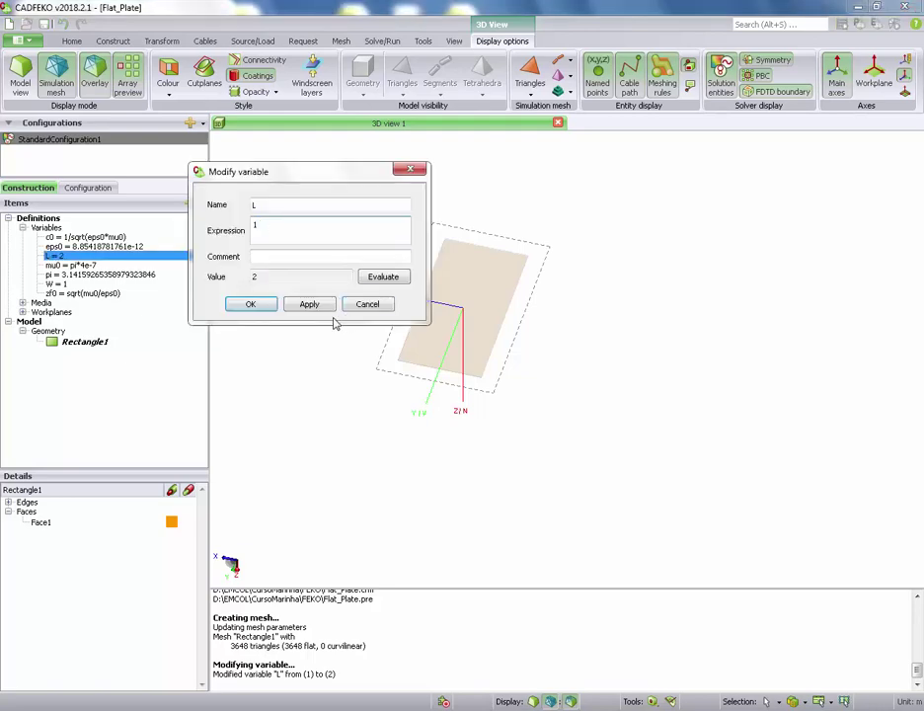
click(310, 304)
click(252, 305)
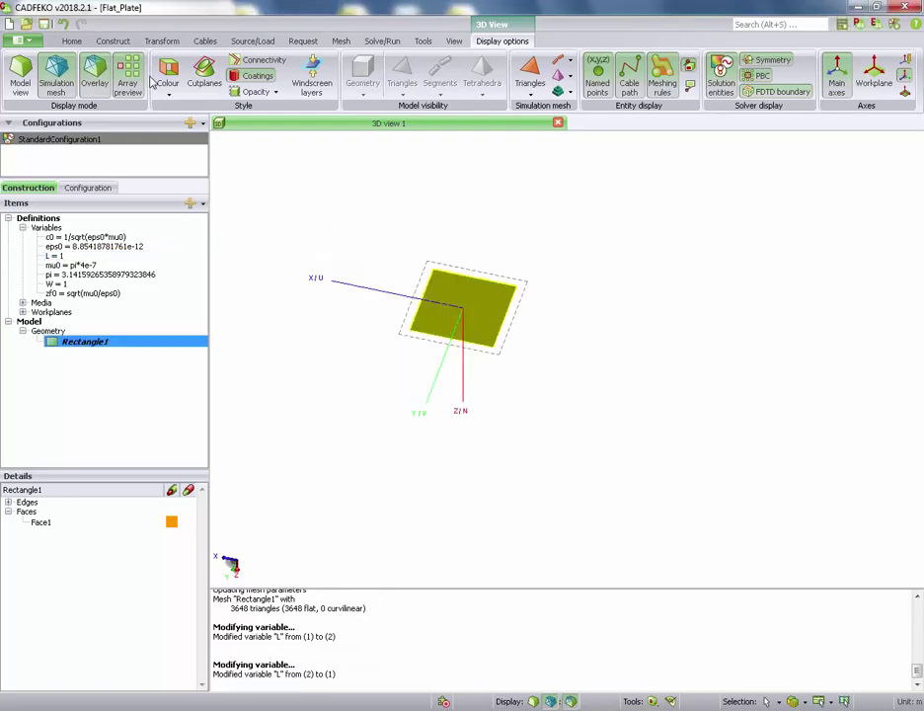
click(20, 74)
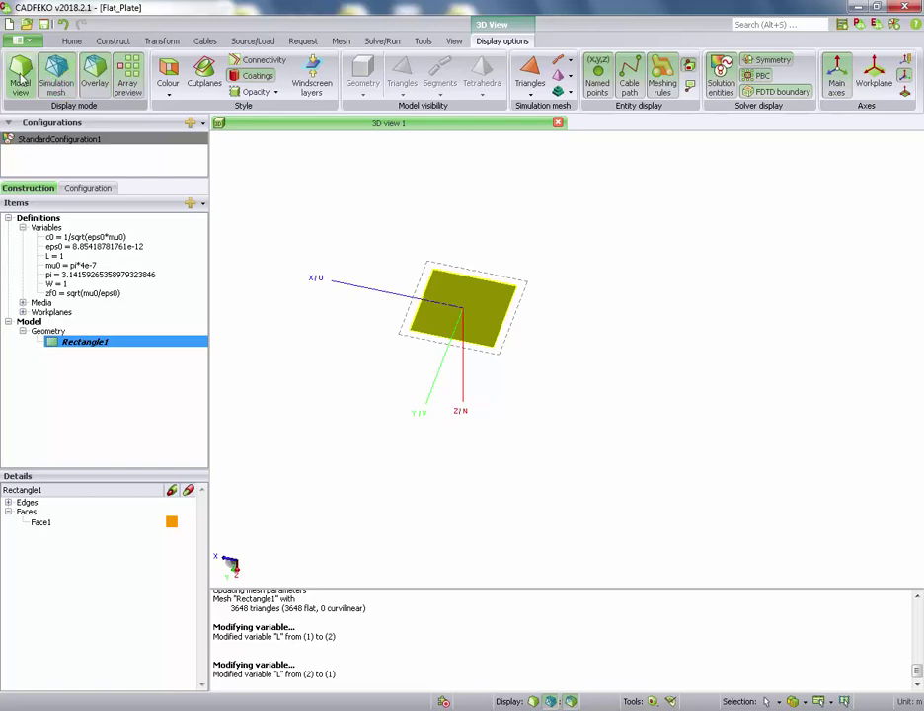
drag(420, 374, 563, 359)
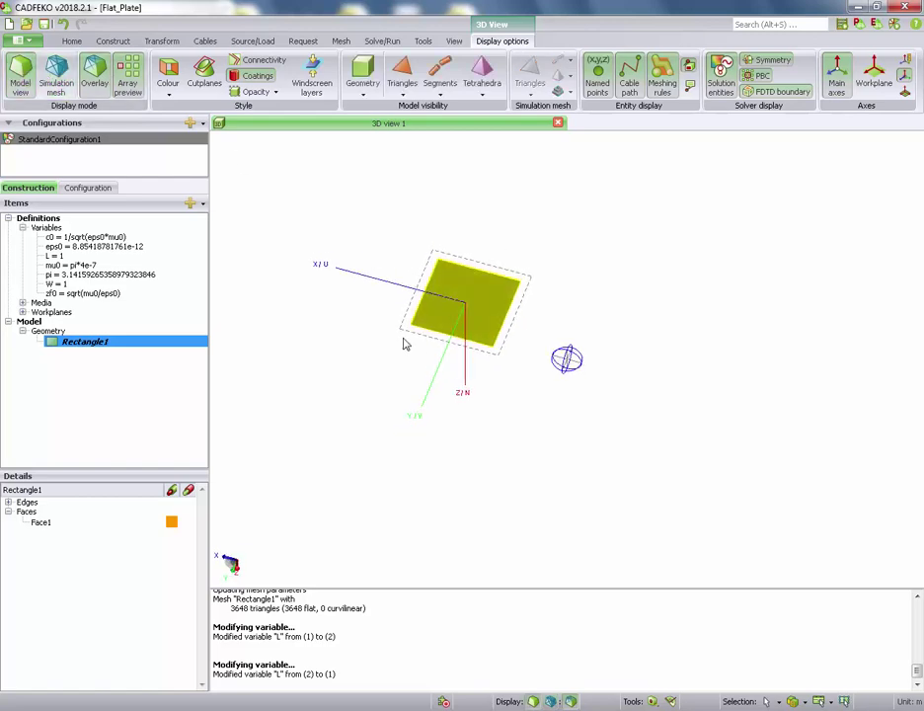
- Open the solver settings and examine the general, MLFMM / ACA, FEM and FDTD options
click(71, 42)
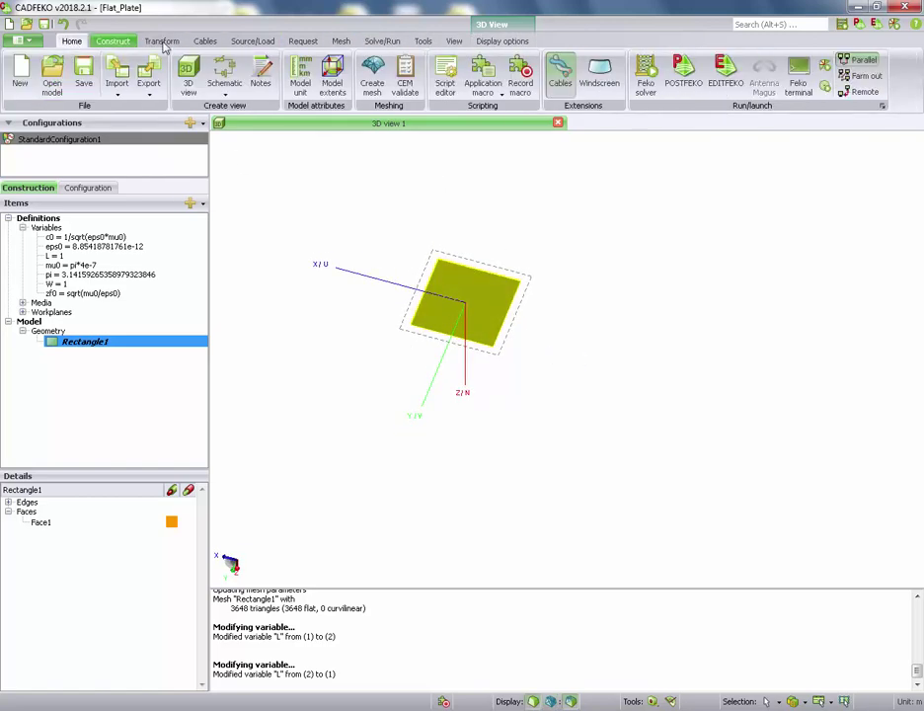
click(373, 43)
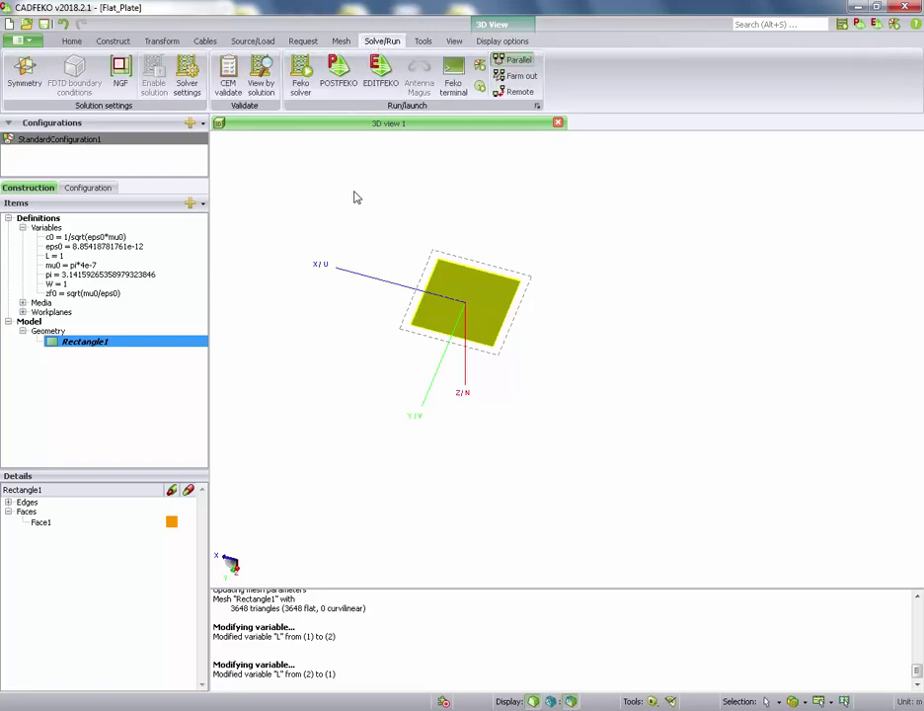
click(187, 73)
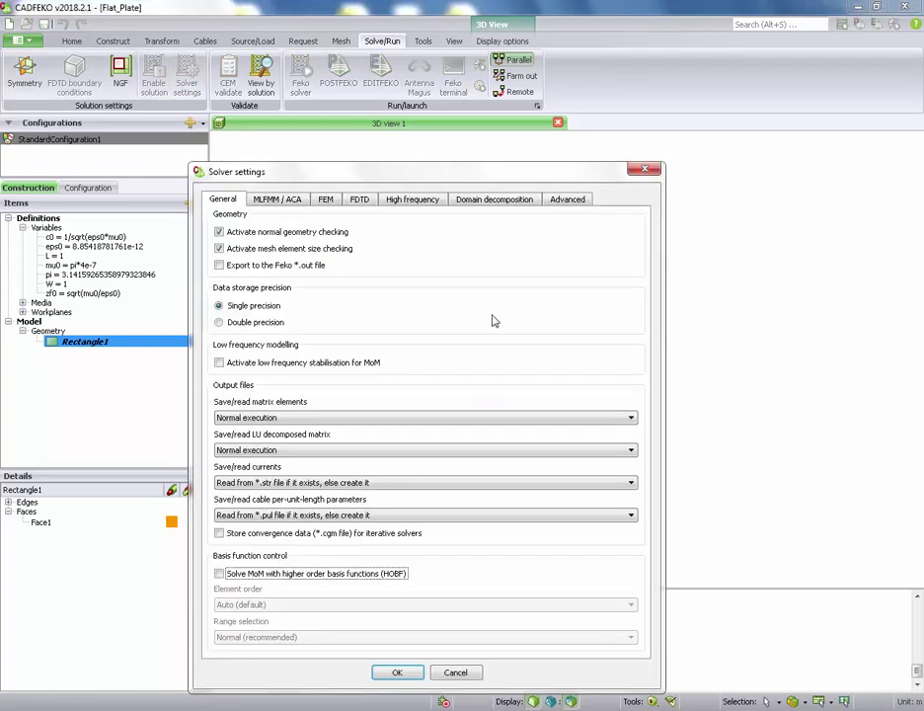
drag(392, 171, 352, 97)
click(239, 125)
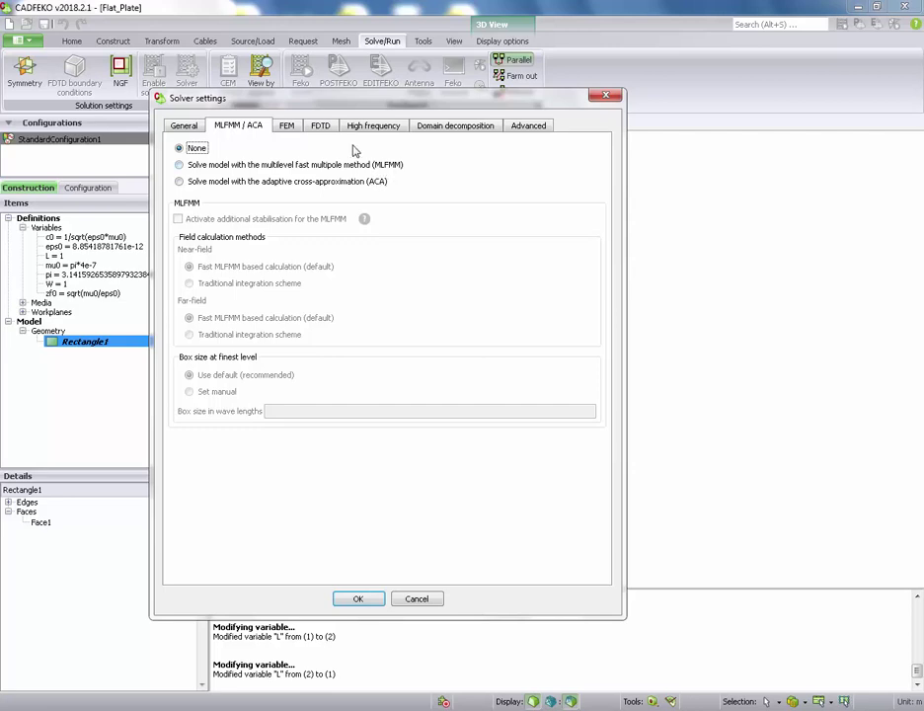
click(288, 128)
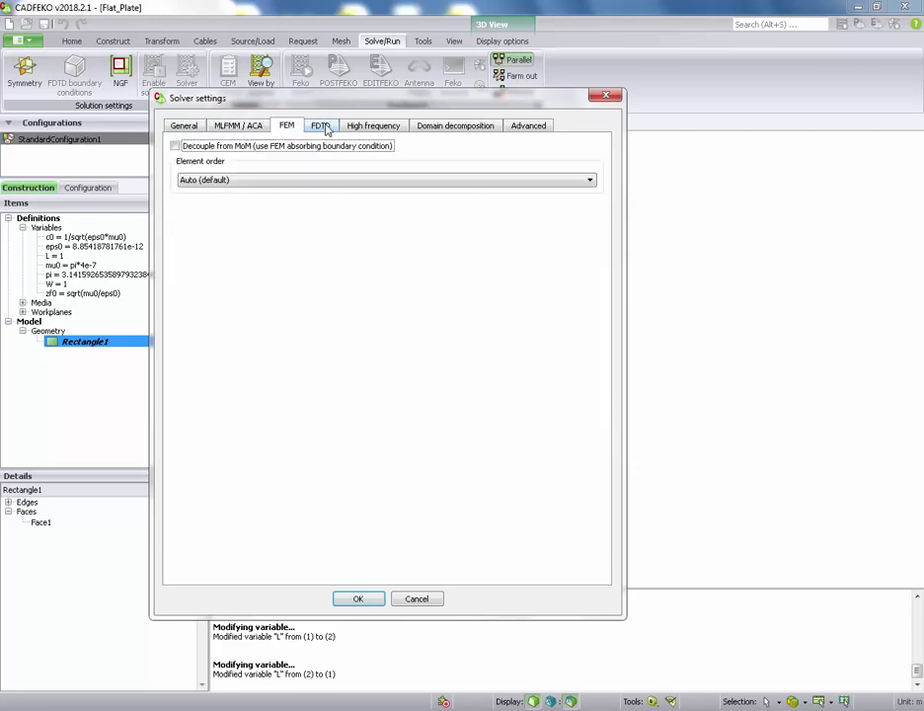
click(322, 128)
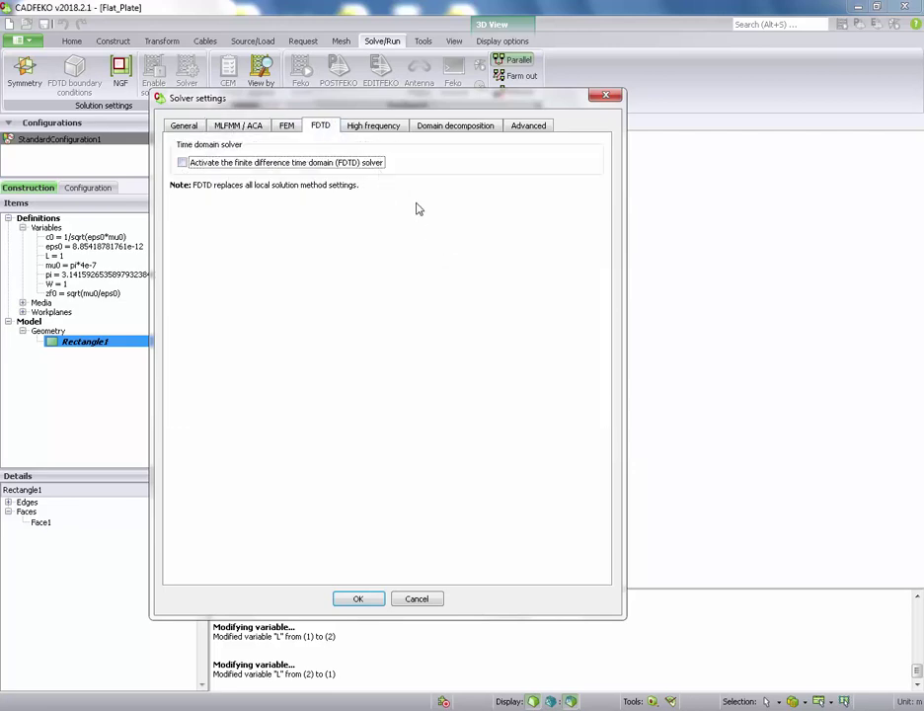
- Review the high frequency and domain decomposition options, recheck the general ones, and accept the solver settings
click(392, 127)
click(427, 127)
click(387, 128)
click(455, 127)
click(376, 127)
click(287, 126)
click(318, 127)
click(240, 125)
click(183, 126)
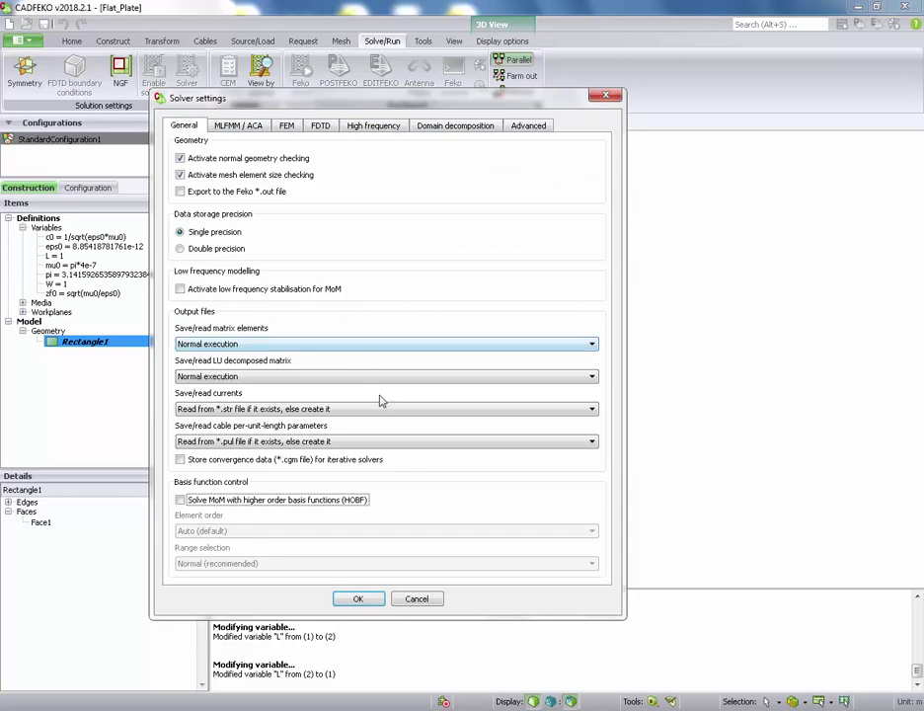
click(375, 602)
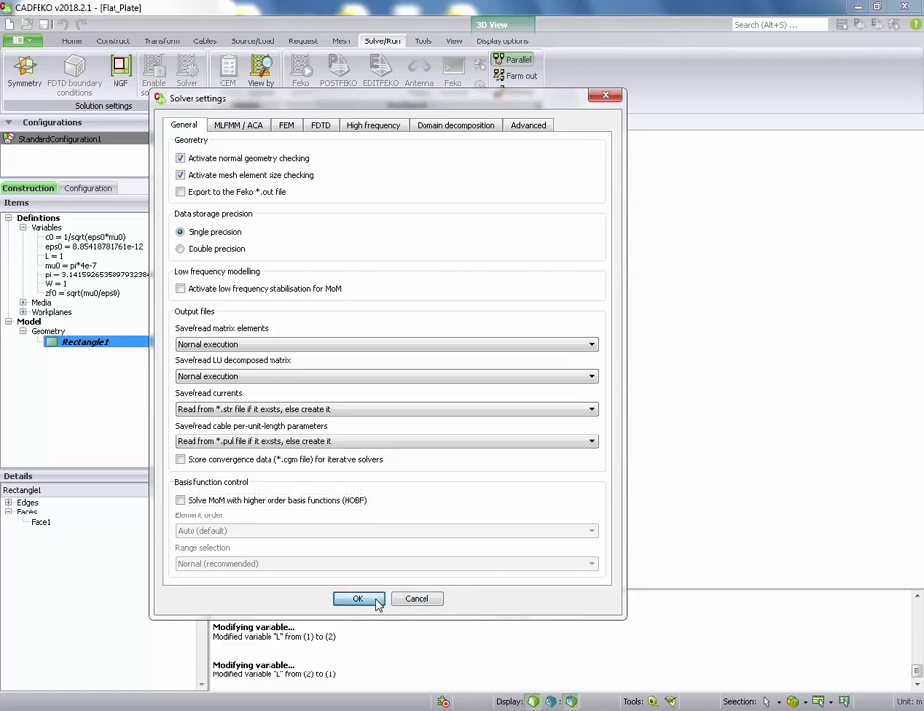
- Mesh the plate again, save the model, run the Feko solver to completion and close the run window
click(553, 274)
click(301, 77)
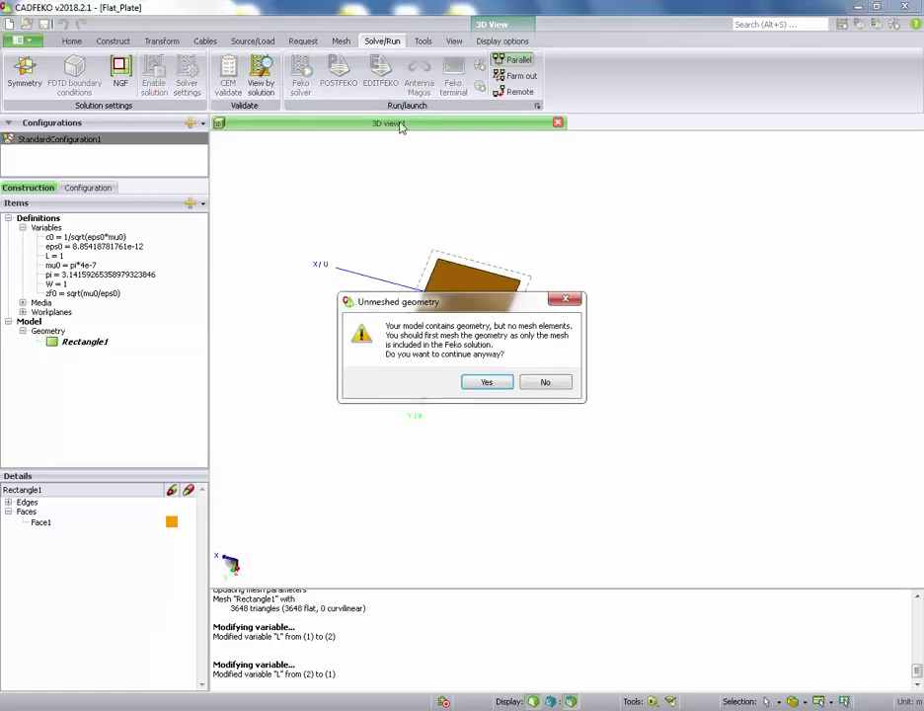
click(487, 382)
click(472, 383)
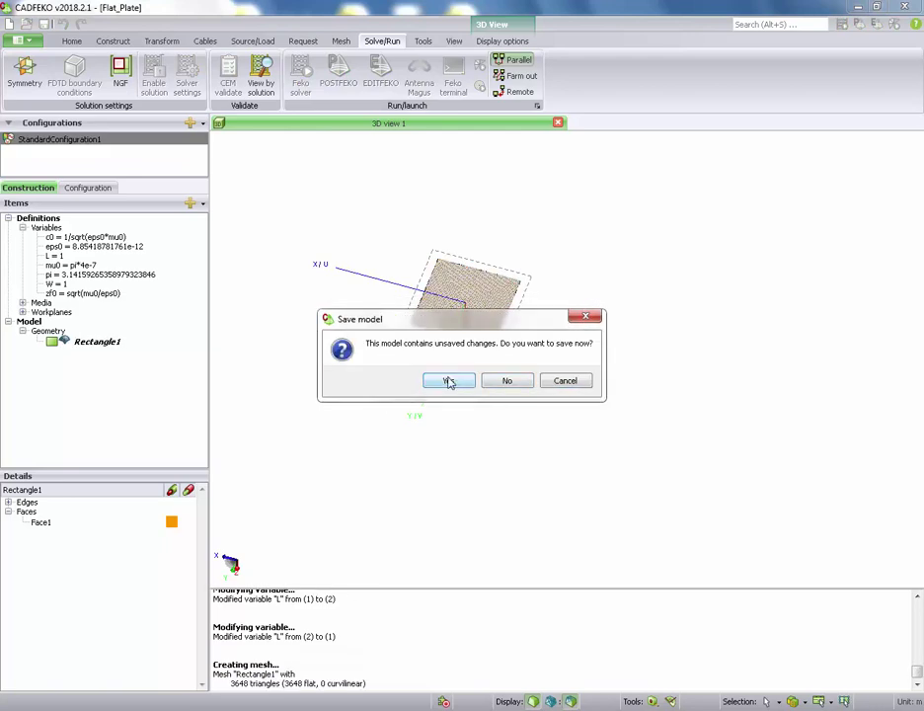
click(447, 381)
drag(501, 327, 352, 211)
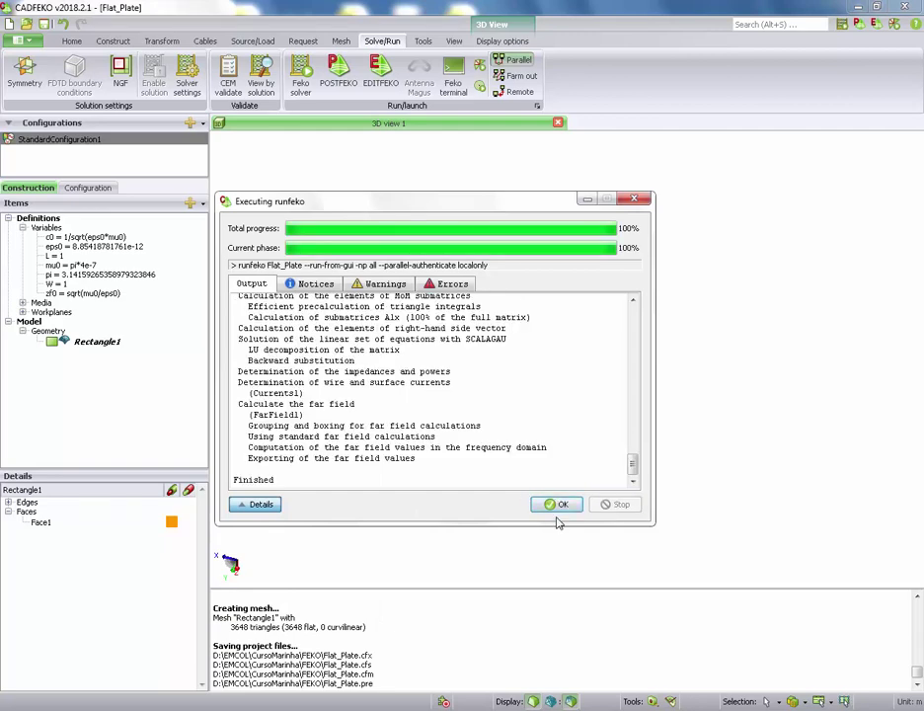
click(560, 505)
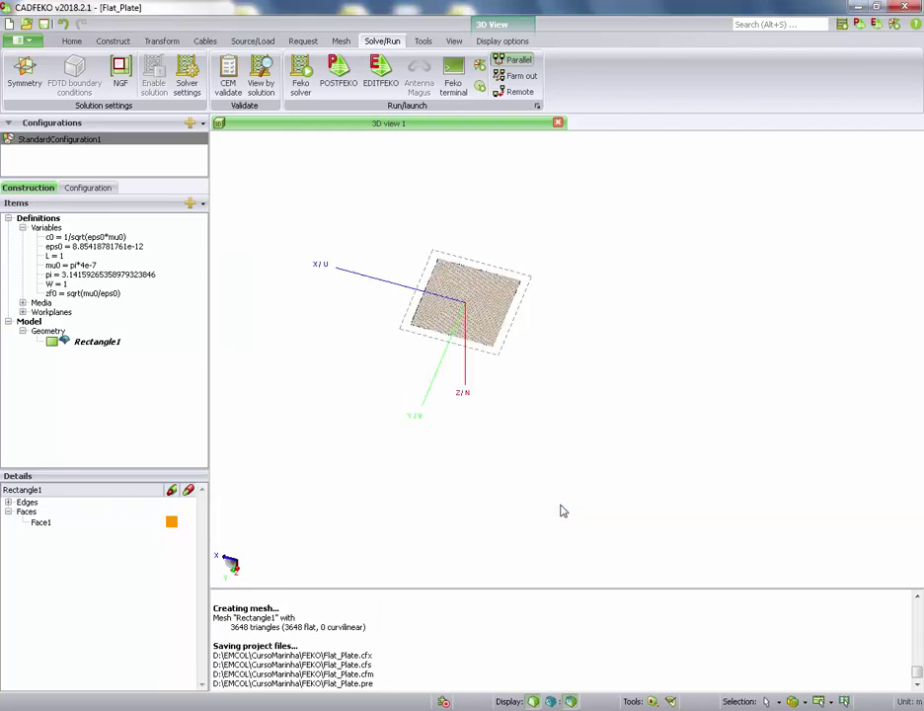
- Open the Flat_Plate results in POSTFEKO and look at the plate and its plane wave source from above
middle_drag(506, 347, 484, 307)
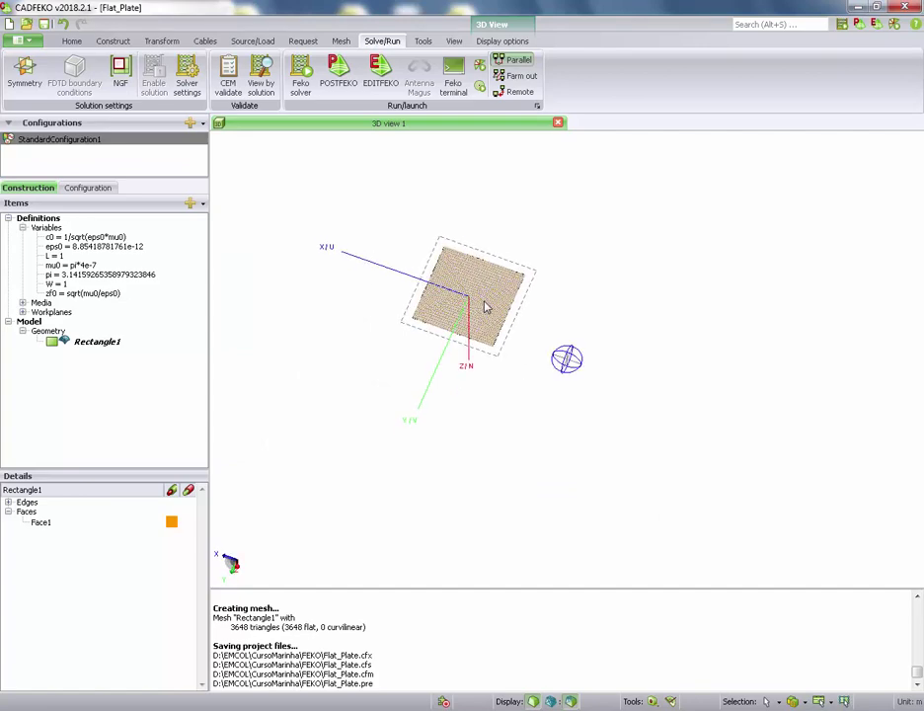
click(341, 72)
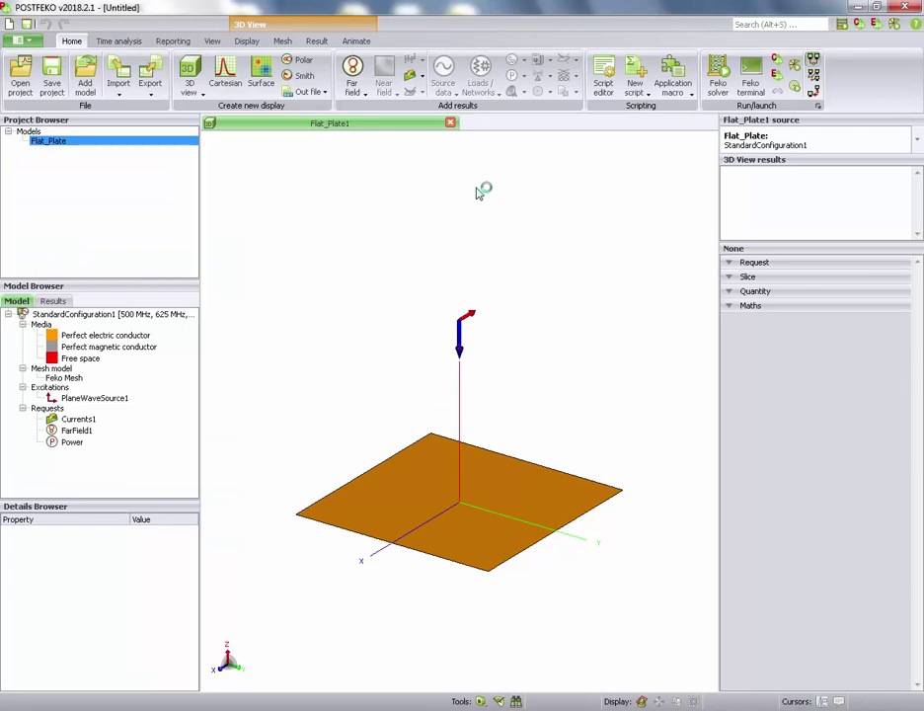
middle_drag(427, 231, 495, 258)
scroll(495, 258, down, 3)
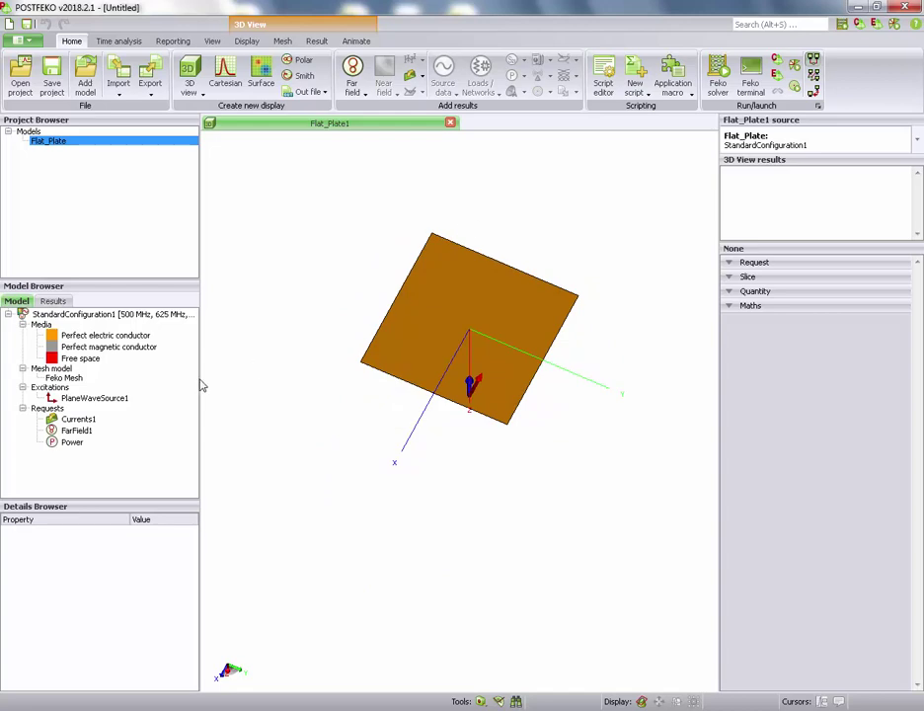
- Create a Cartesian graph and plot the FarField1 radar cross section against frequency on it
click(228, 71)
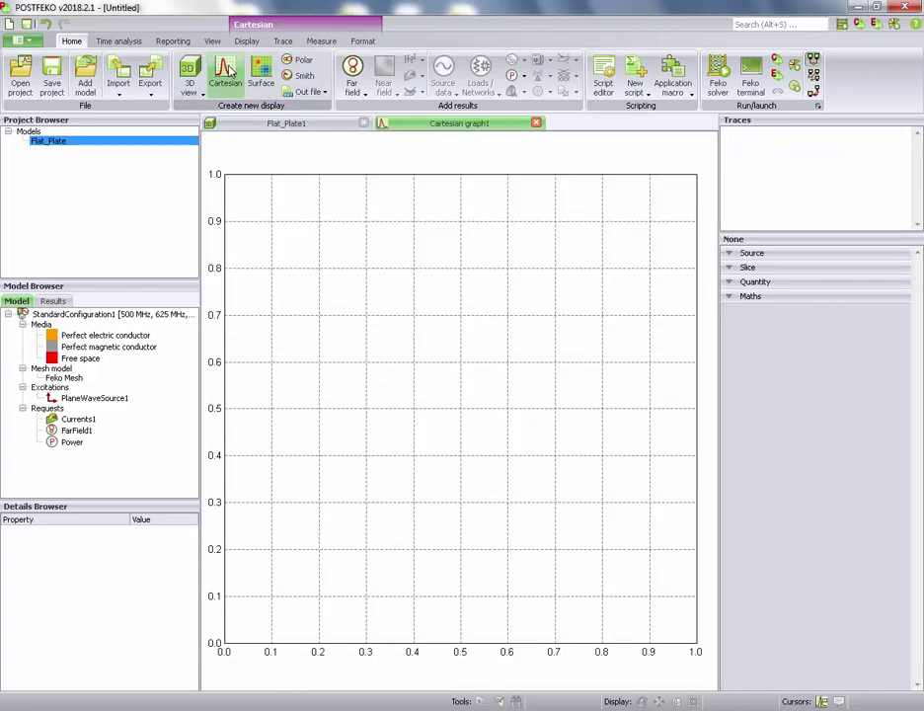
click(85, 435)
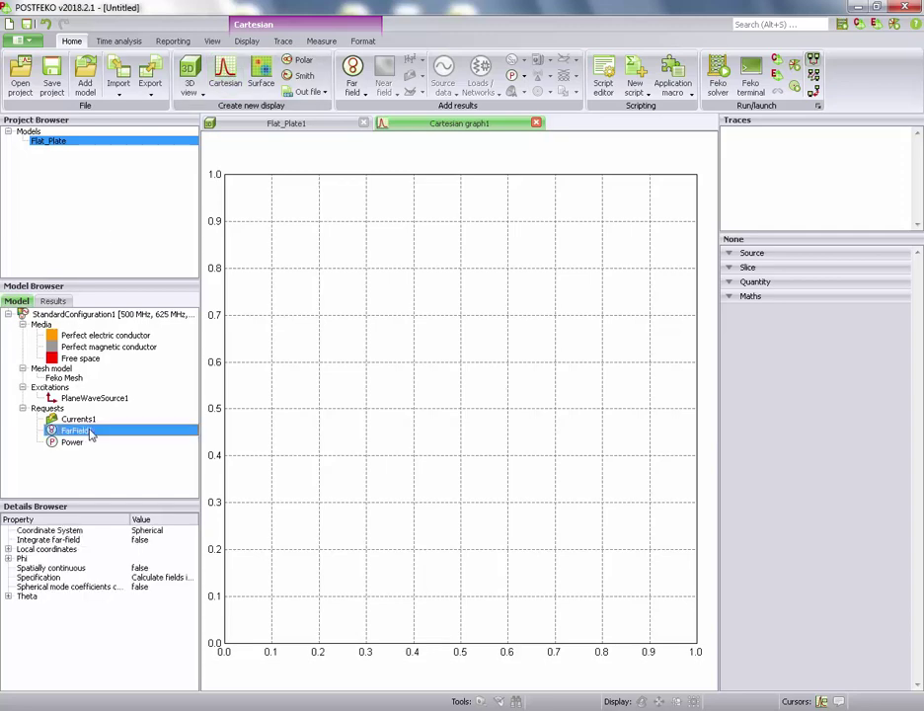
drag(87, 435, 400, 434)
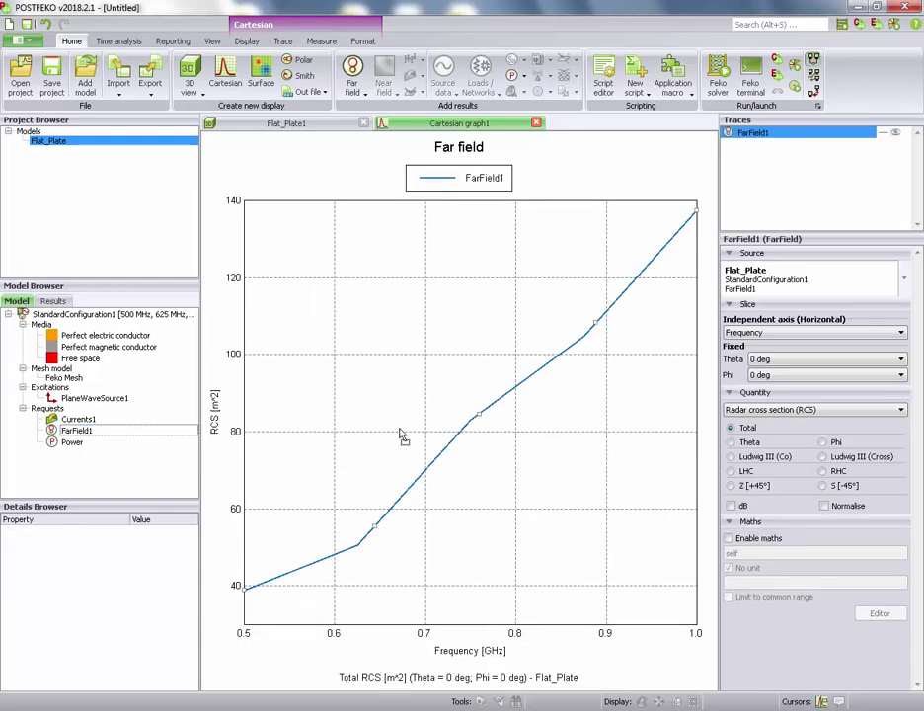
click(90, 430)
click(362, 398)
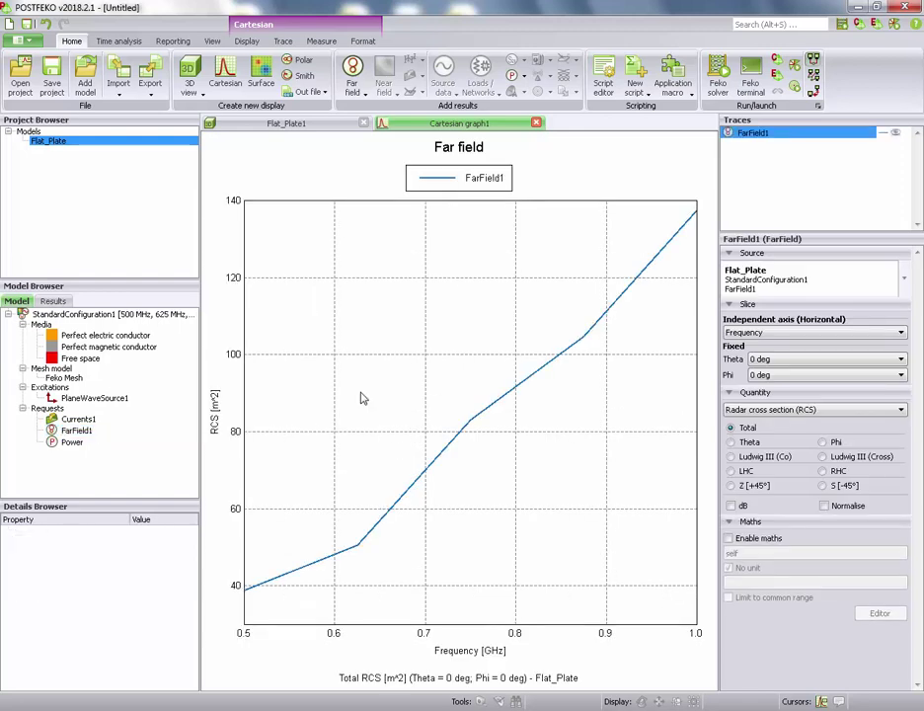
- Check the quantity options of the FarField1 trace and preview it in dB before restoring the linear scale
click(790, 410)
click(790, 411)
click(731, 506)
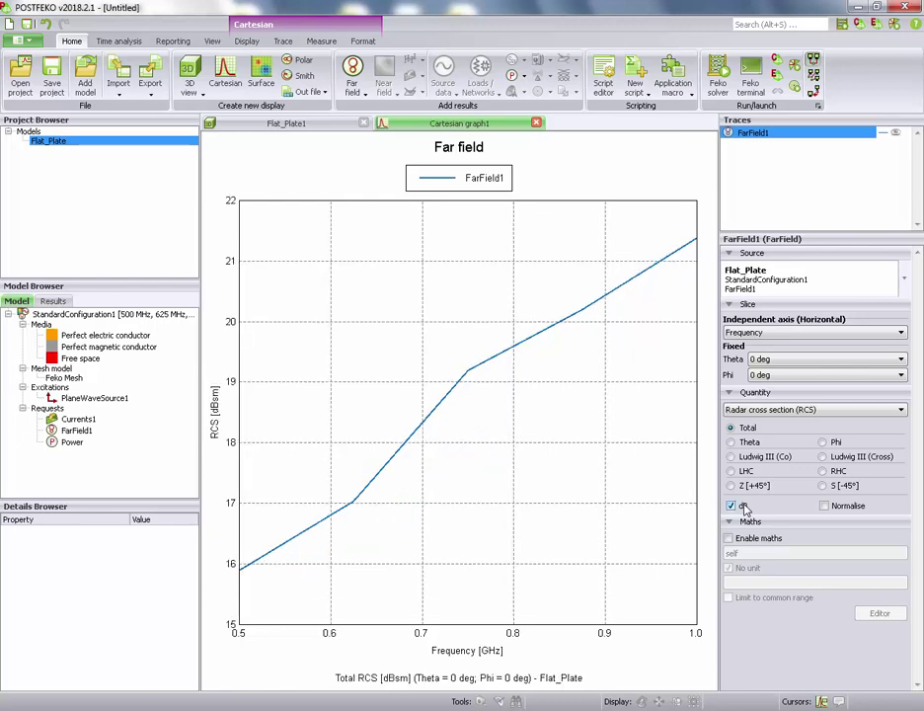
click(731, 505)
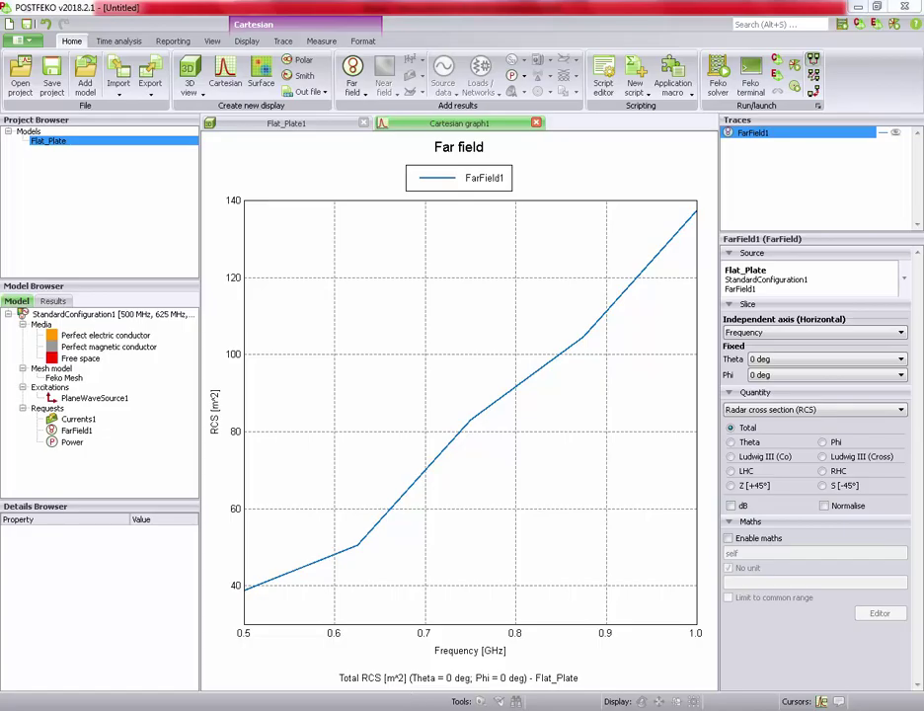
- Switch to Excel and examine the RCS formula in cell I12 against the flat plate equations in Referencia_RCS.pdf
click(419, 642)
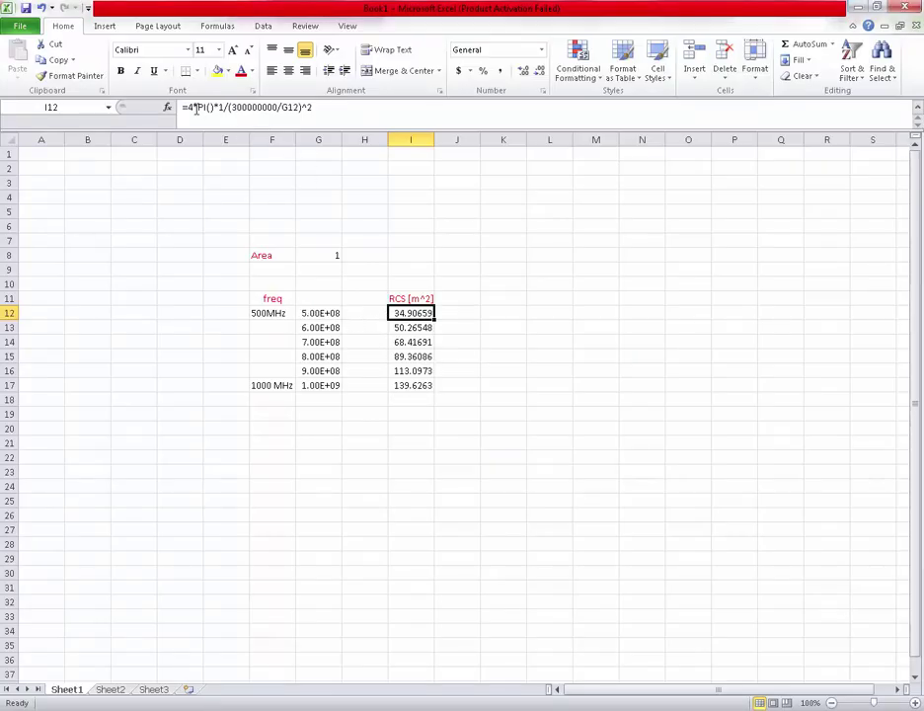
key(alt+Tab)
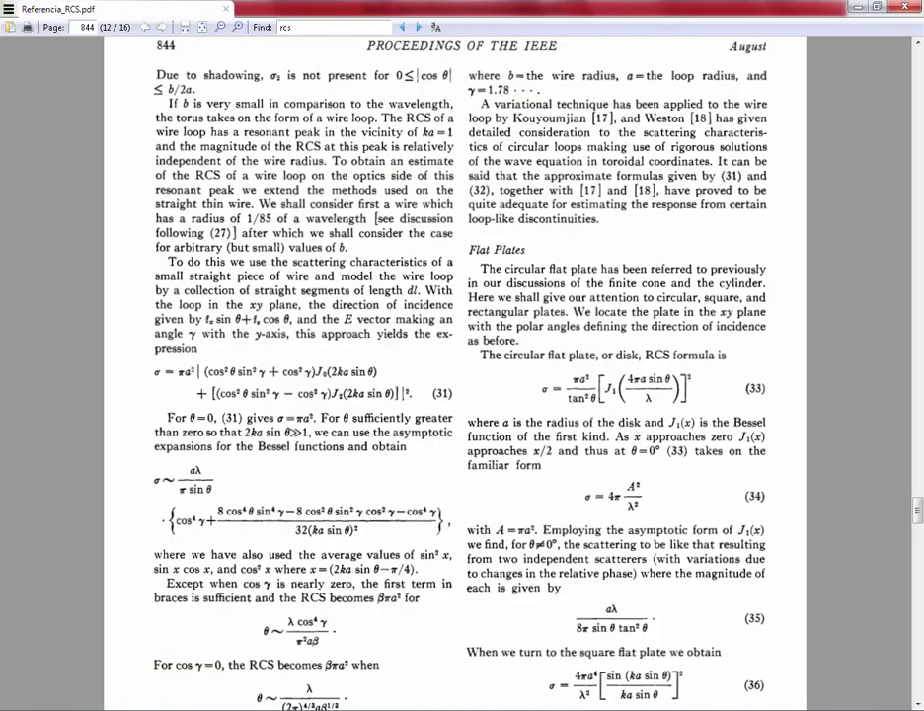
key(alt+Tab)
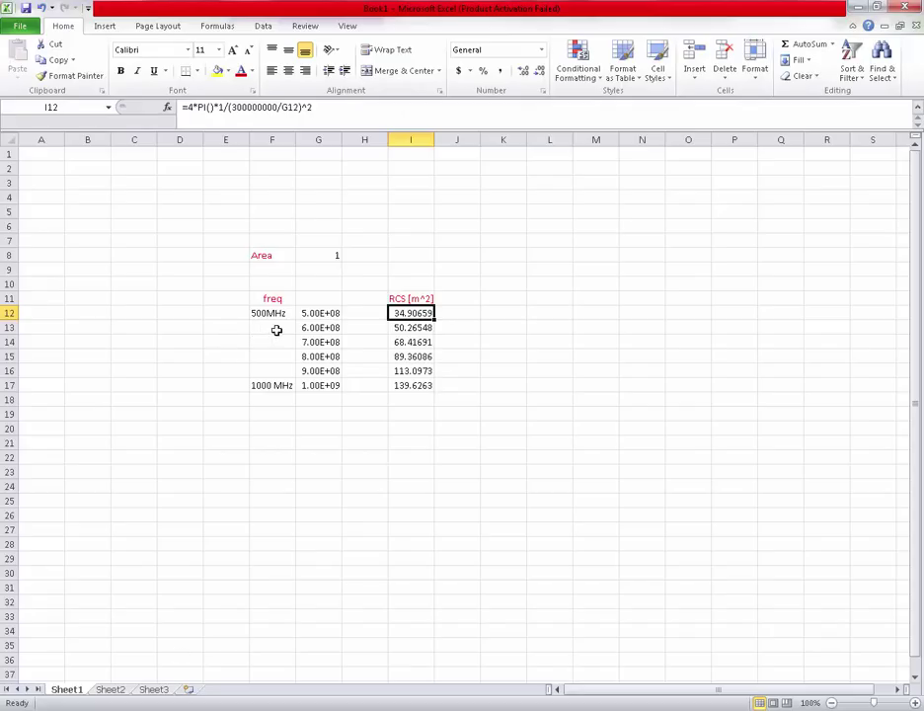
click(222, 107)
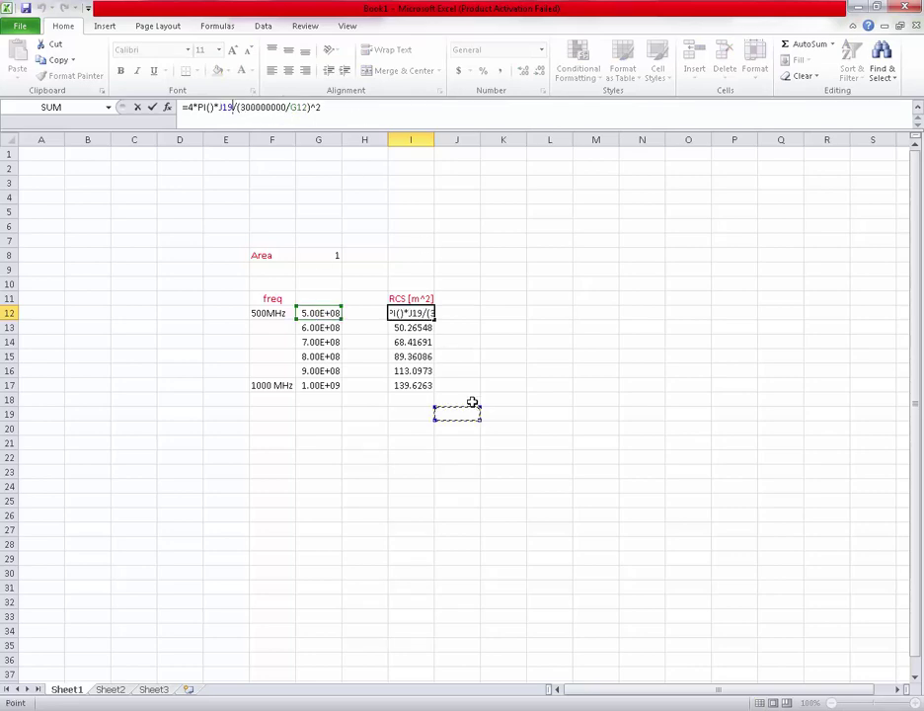
key(ctrl+Return)
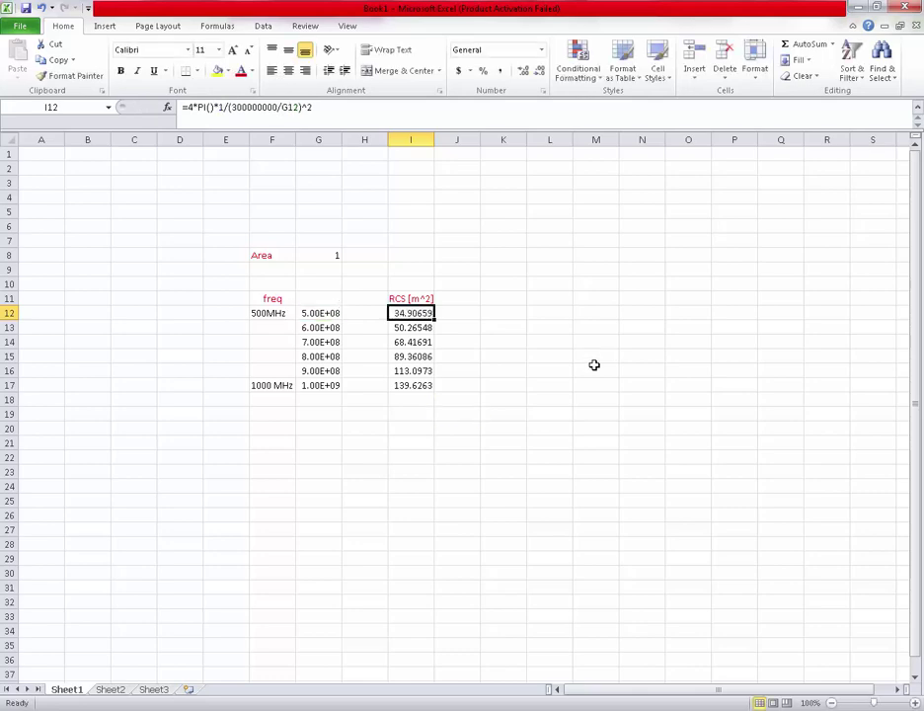
click(541, 344)
click(400, 314)
- Switch to POSTFEKO, enable the graph cursors, place one at about 0.5 GHz and compare the RCS with the Excel value
mouse_move(389, 710)
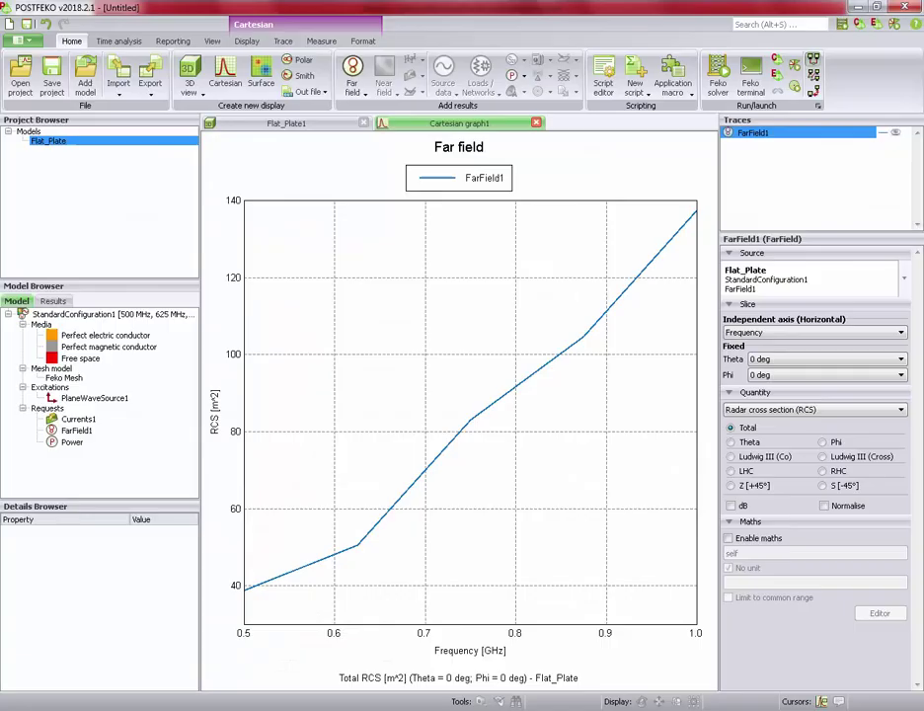
click(321, 40)
click(311, 71)
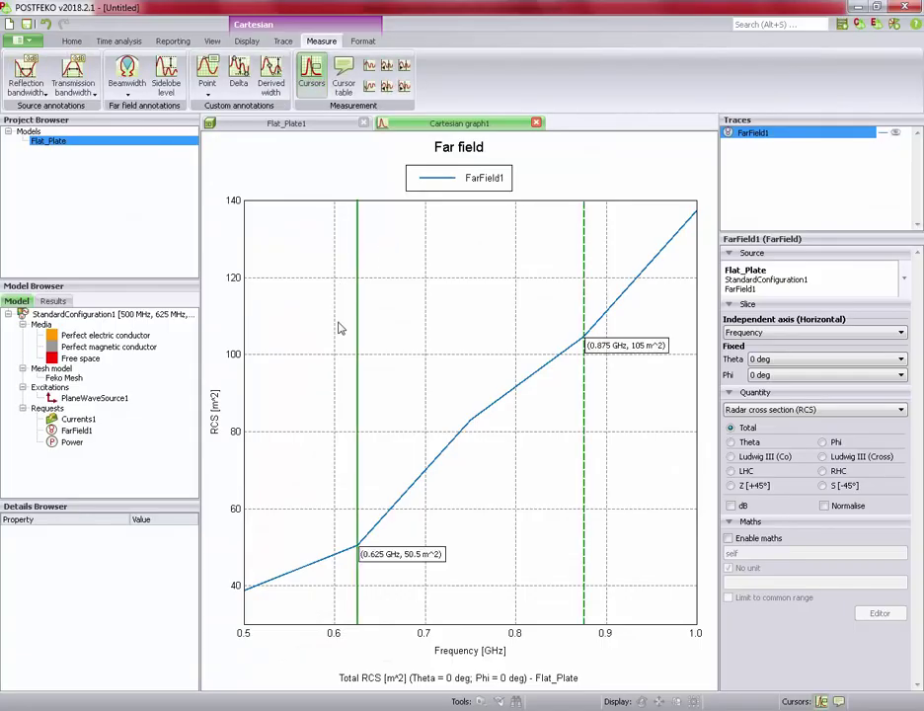
mouse_move(361, 327)
mouse_down()
mouse_move(270, 329)
mouse_move(239, 339)
mouse_move(247, 342)
mouse_up()
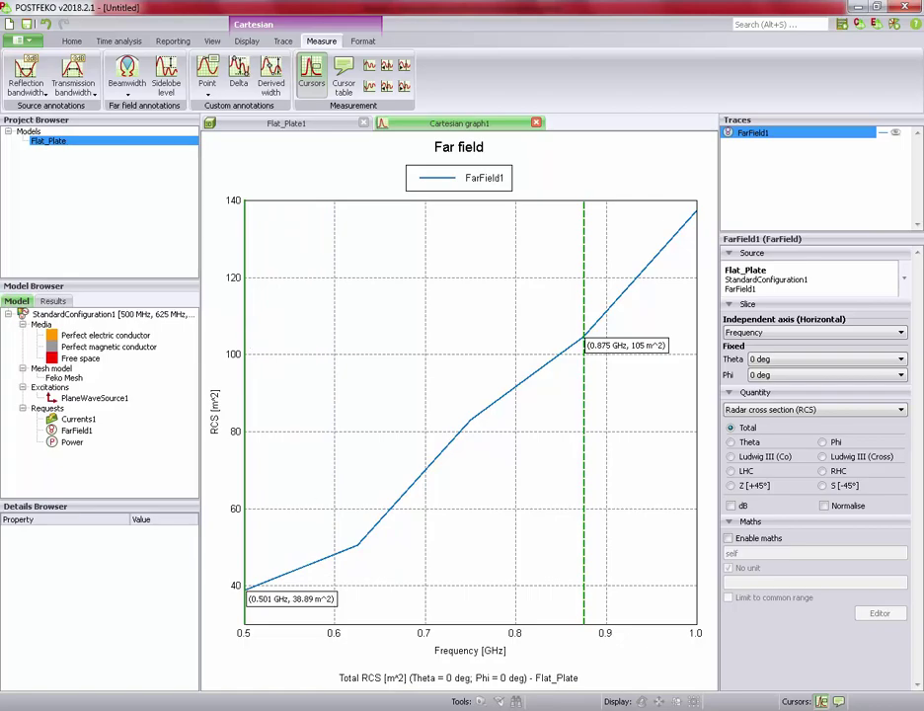
key(alt+Tab)
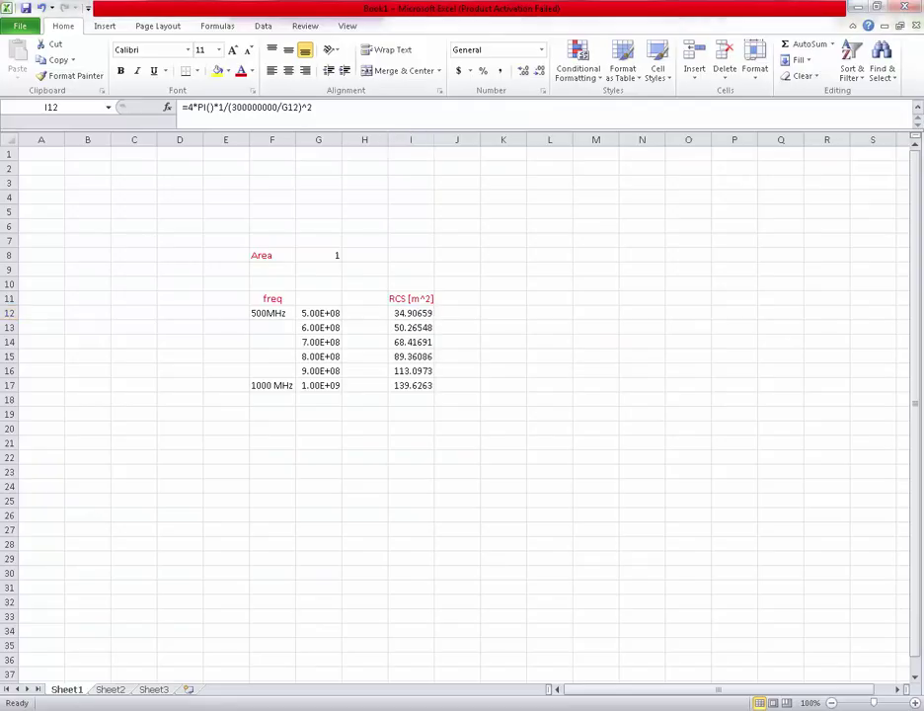
key(alt+Tab)
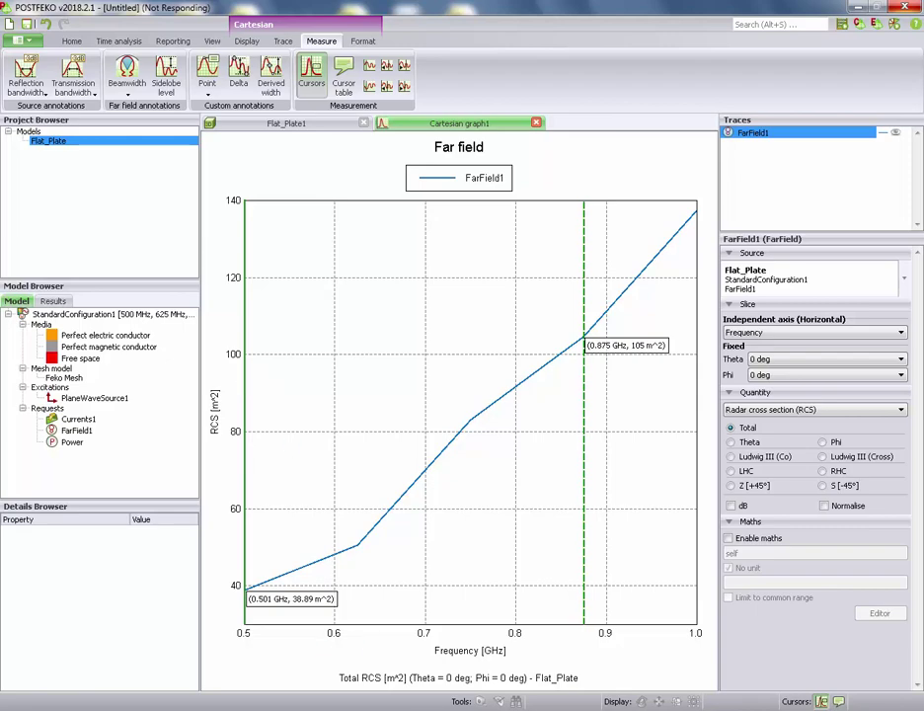
key(alt+Tab)
key(alt+Tab)
- Move the graph cursor to 0.7 GHz and to 1 GHz, comparing the RCS at each frequency with the Excel table
drag(286, 367, 427, 387)
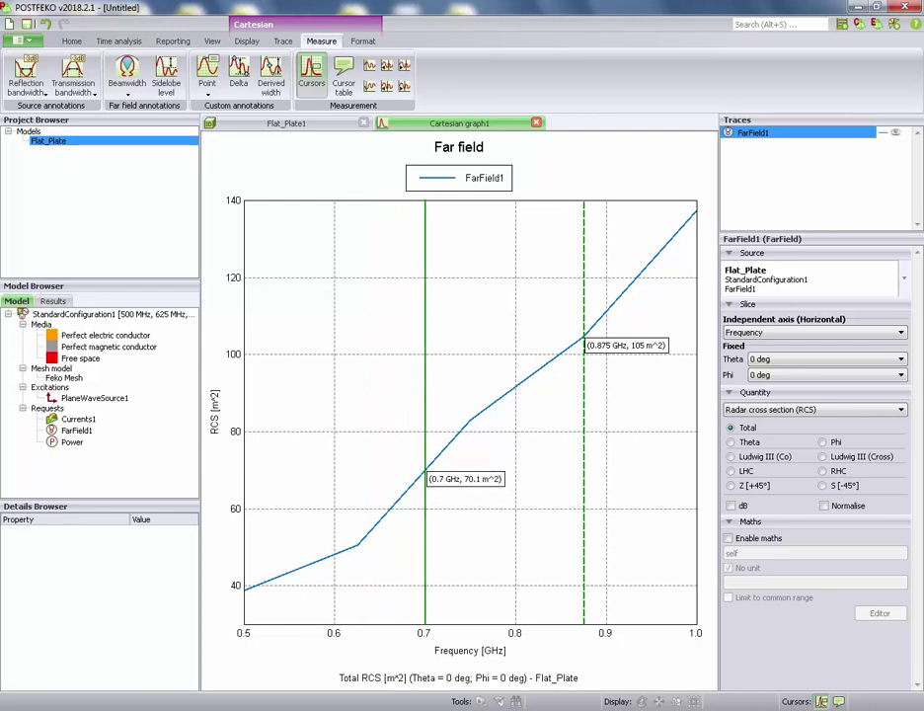
key(alt+Tab)
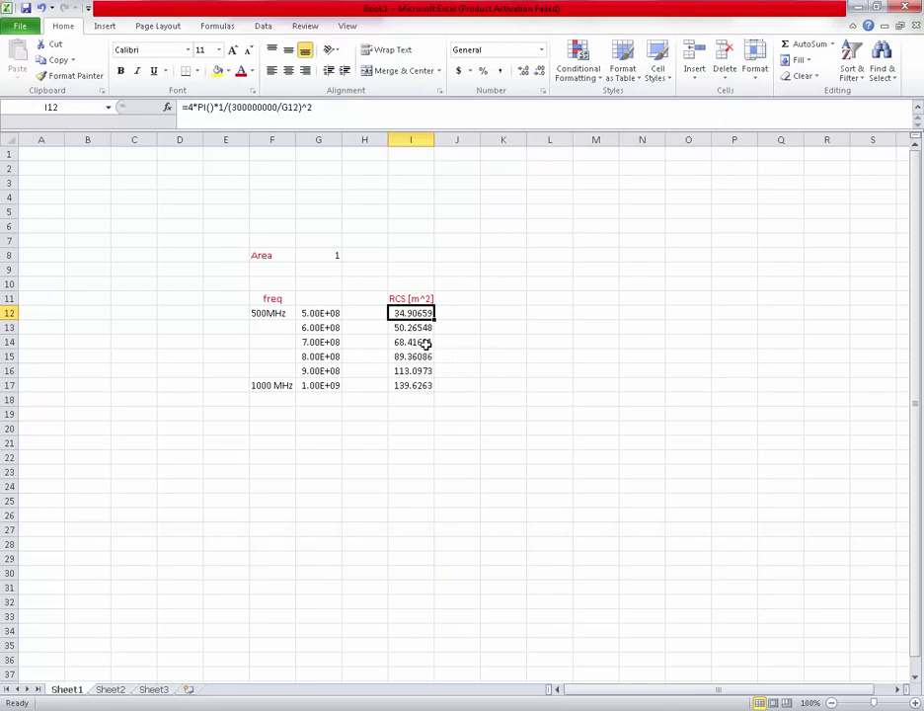
key(alt+Tab)
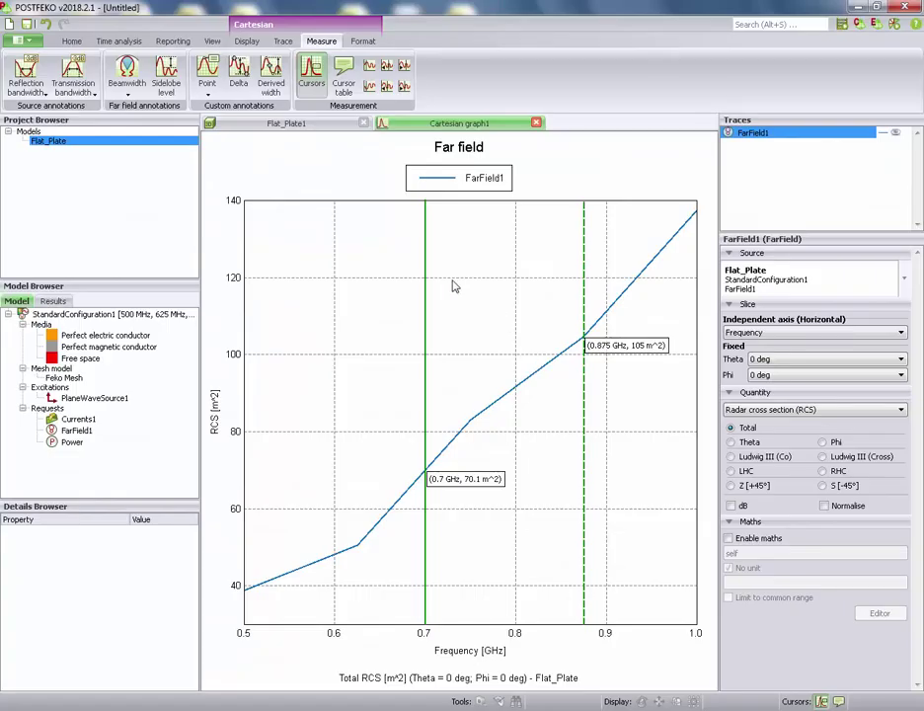
drag(470, 299, 699, 337)
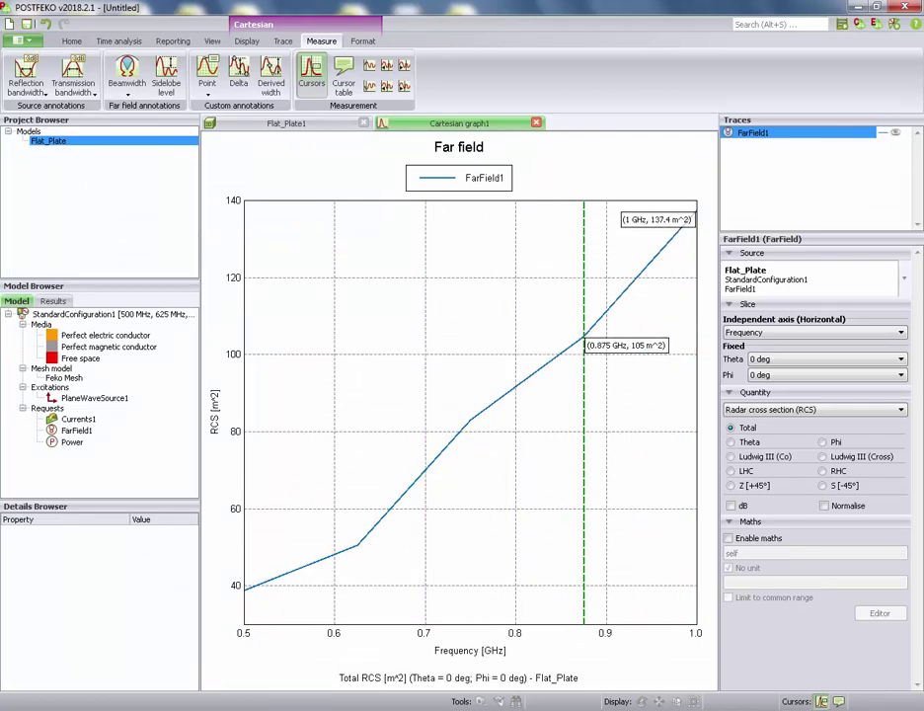
key(alt+Tab)
click(415, 385)
- Examine the calculated RCS values and formulas in cells I12 to I17 one by one
click(415, 314)
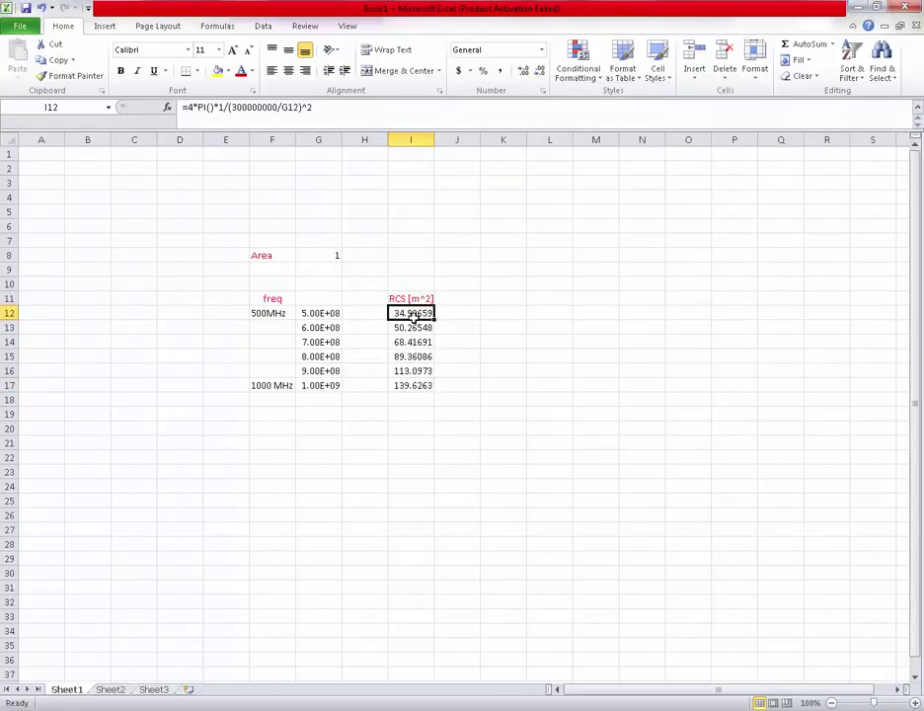
click(415, 327)
click(414, 341)
click(414, 356)
click(416, 371)
click(418, 384)
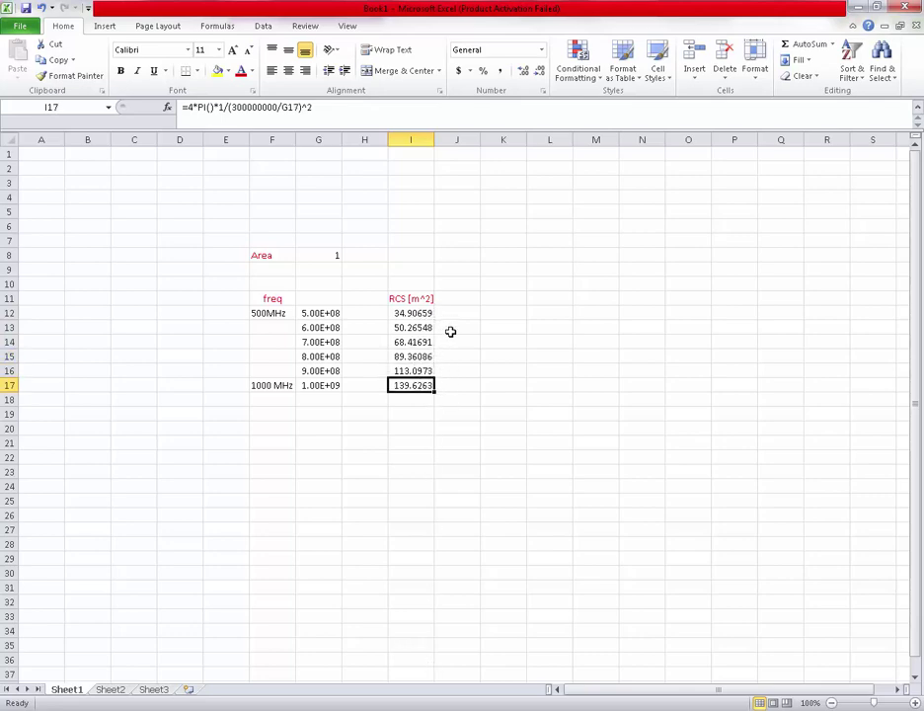
- Recheck the flat plate reference in the PDF, return to POSTFEKO and start exporting the far field graph to a *.dat file
key(alt+Tab)
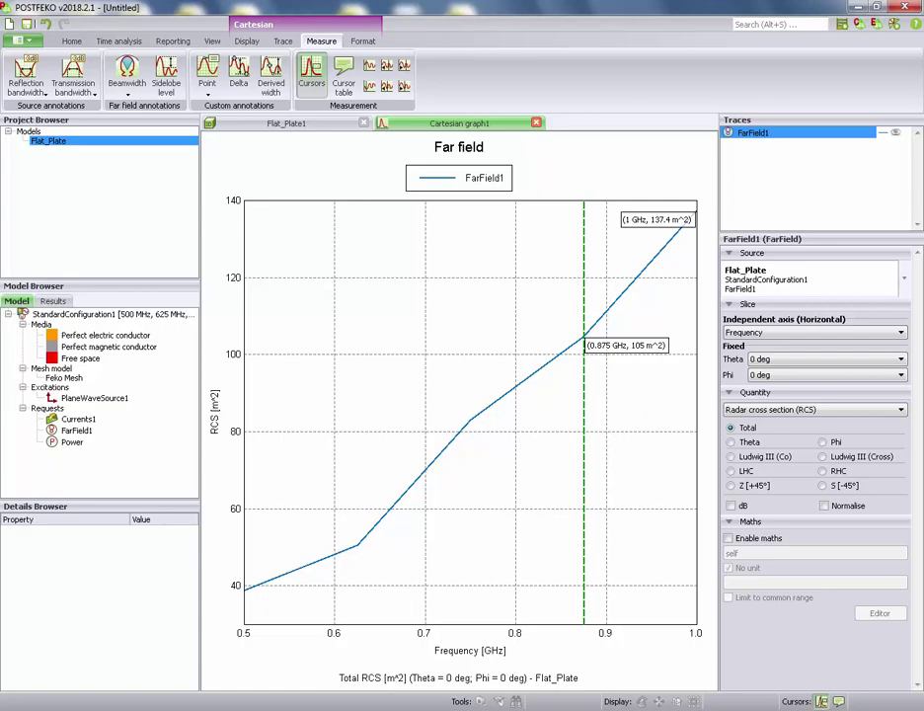
key(alt+Tab)
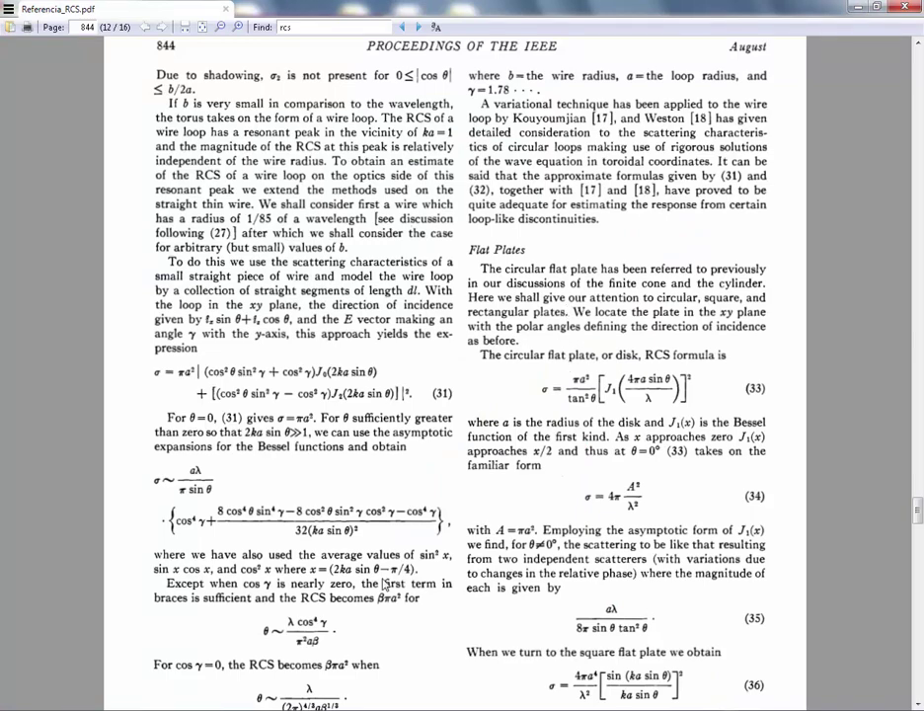
mouse_move(343, 707)
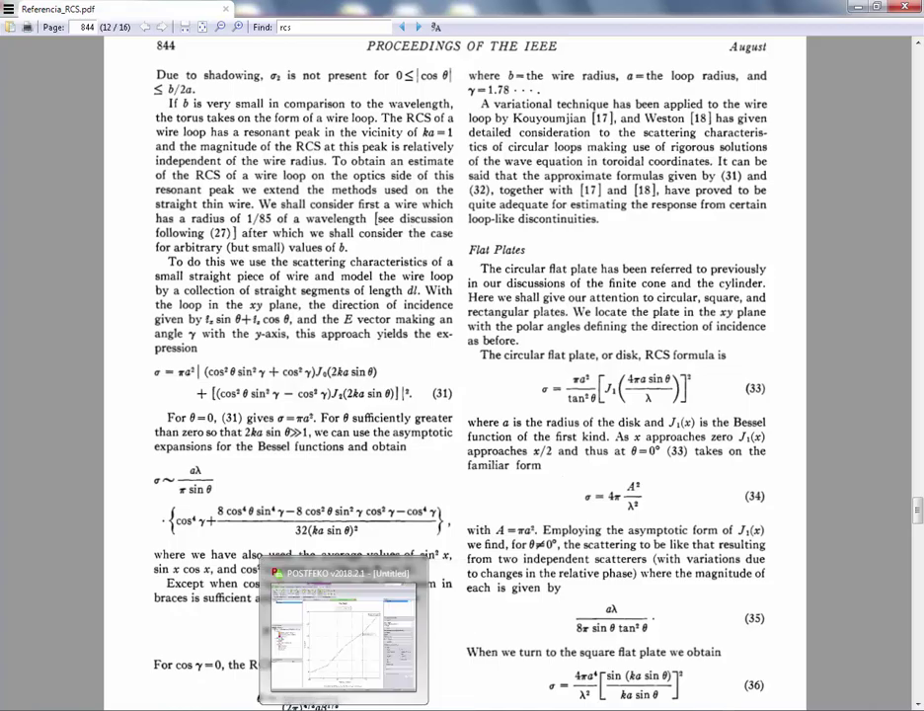
click(343, 637)
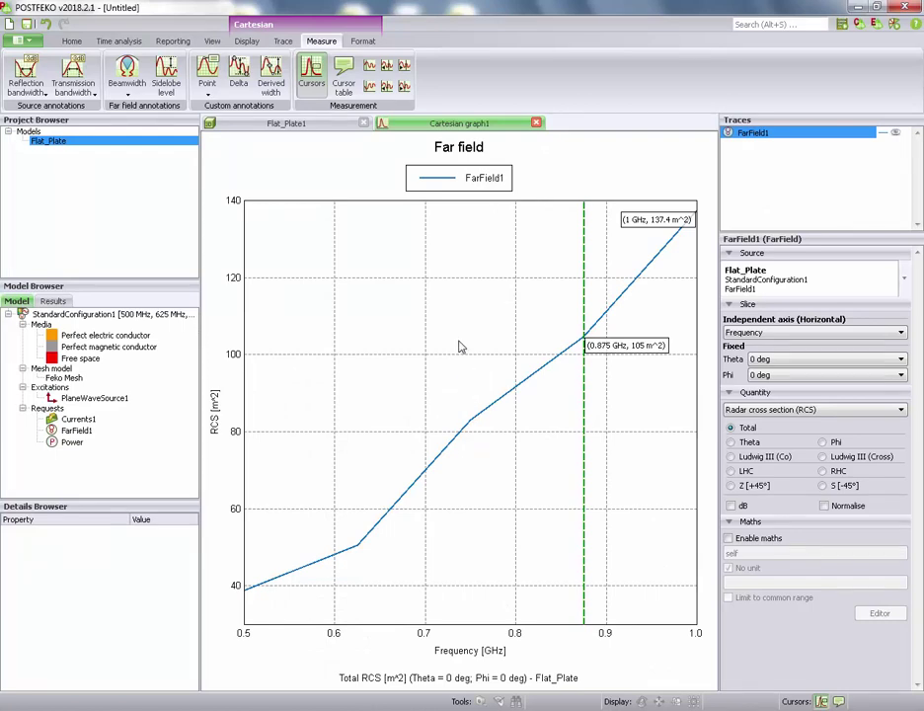
right_click(377, 281)
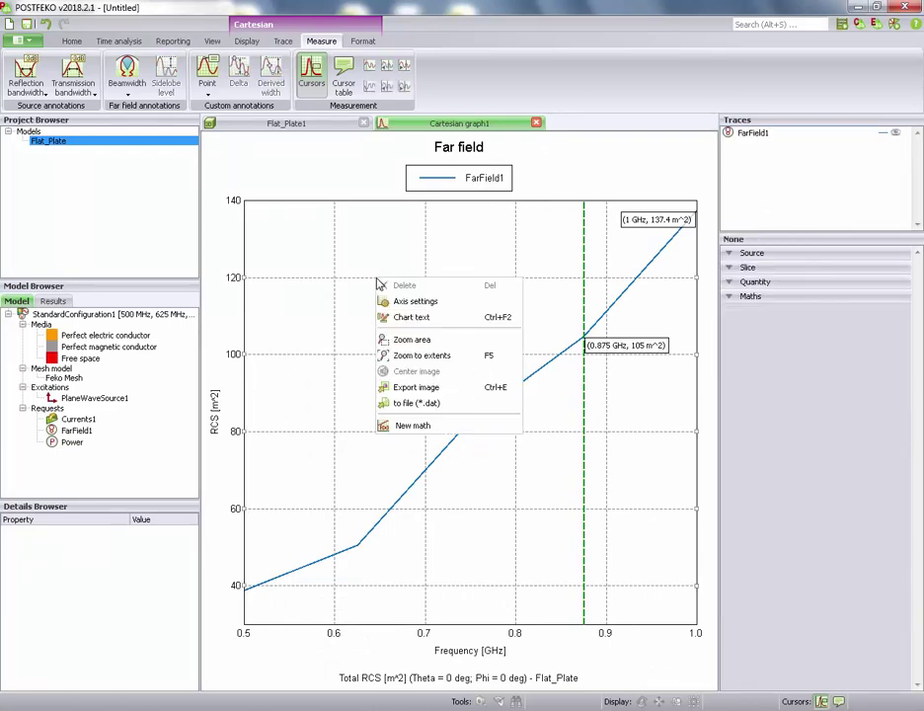
click(441, 404)
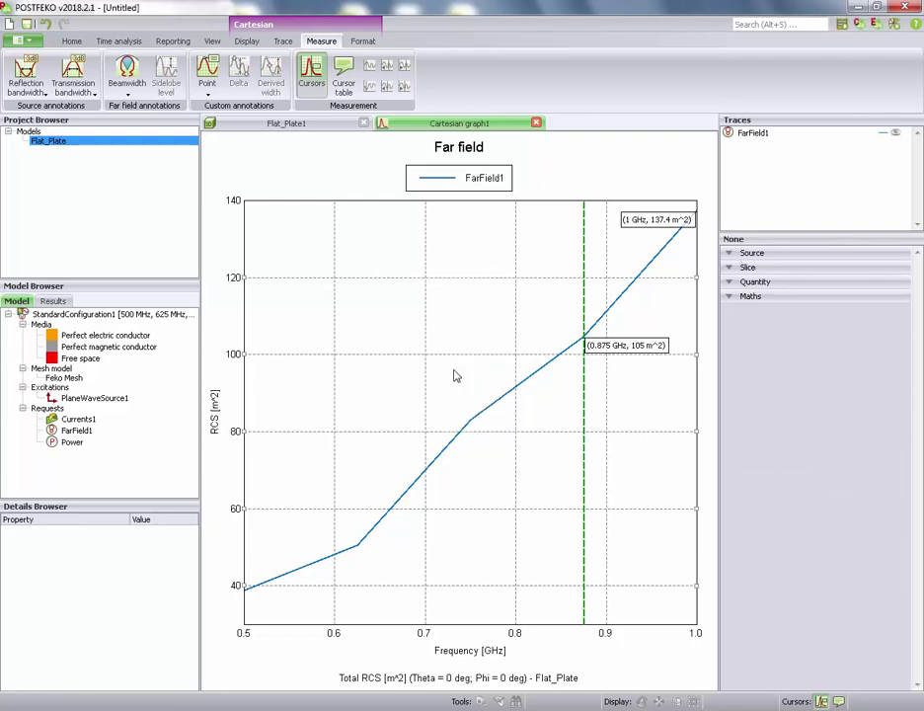